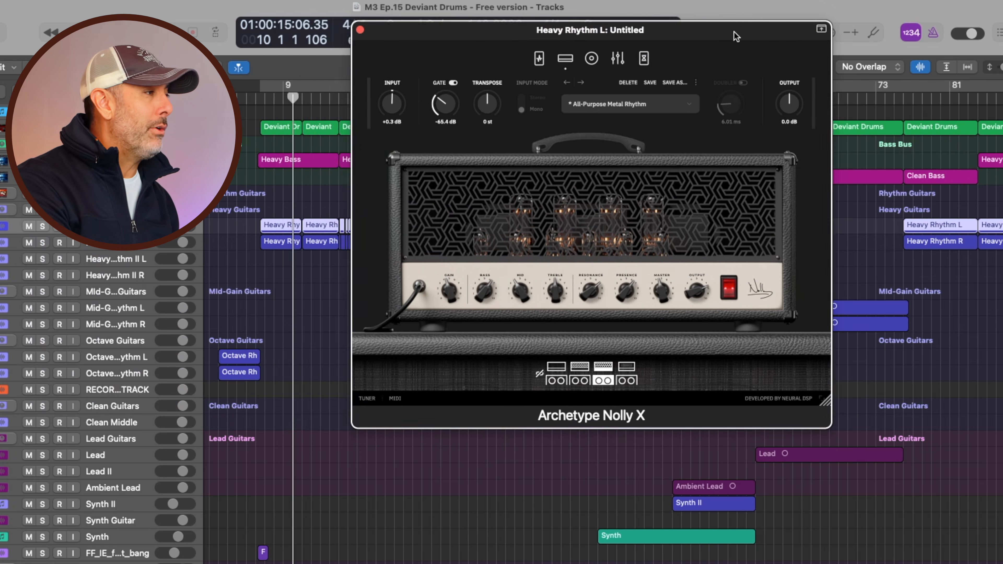
Arrange the two Archetype Nolly X windows of Heavy Rhythm L side by side and look up All-Purpose Metal Rhythm among the Nolly presets.
{"action": "left_click_drag", "start_coordinate": [733, 31], "coordinate": [398, 8]}
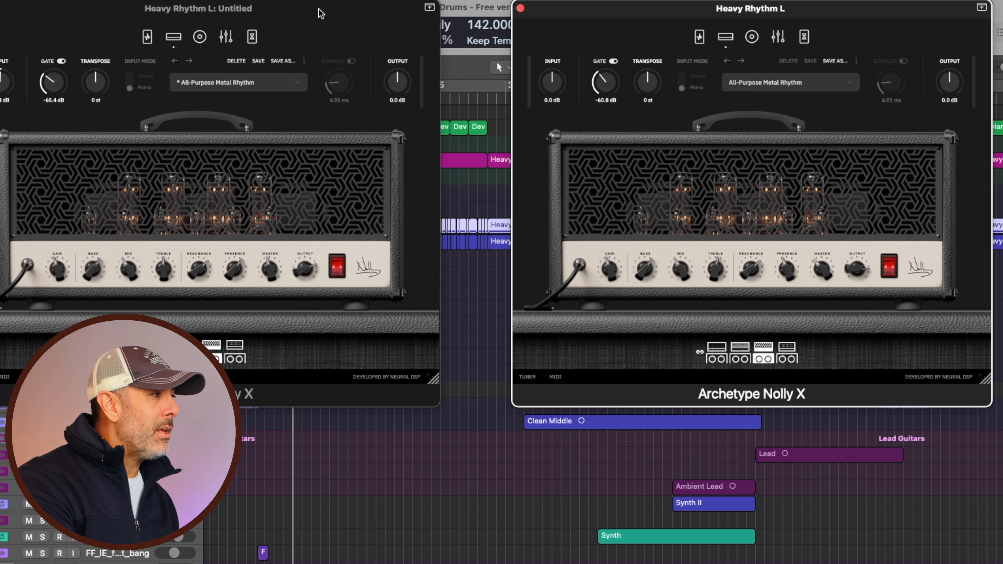
{"action": "left_click_drag", "start_coordinate": [321, 7], "coordinate": [387, 7]}
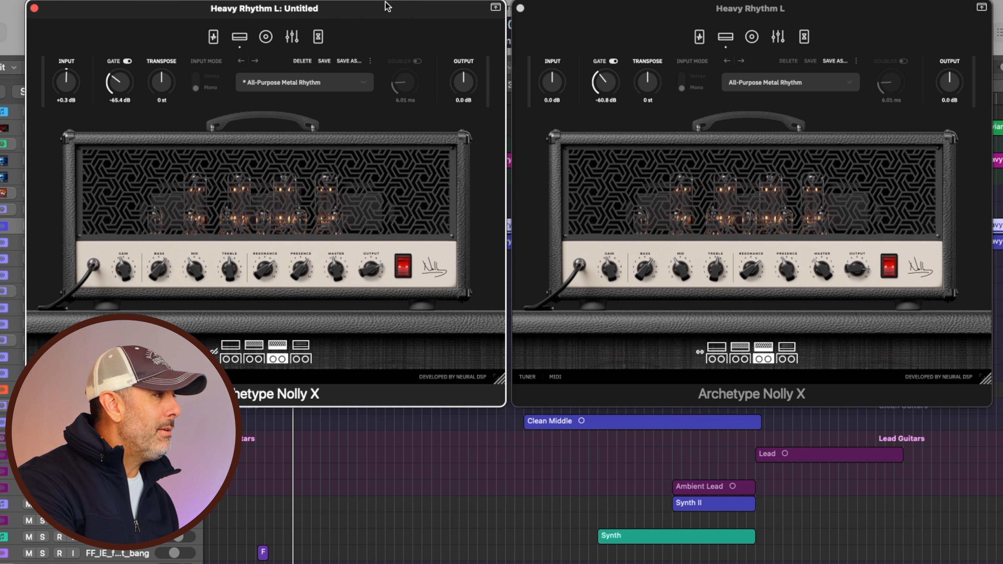
{"action": "left_click", "coordinate": [823, 83]}
{"action": "mouse_move", "coordinate": [808, 137]}
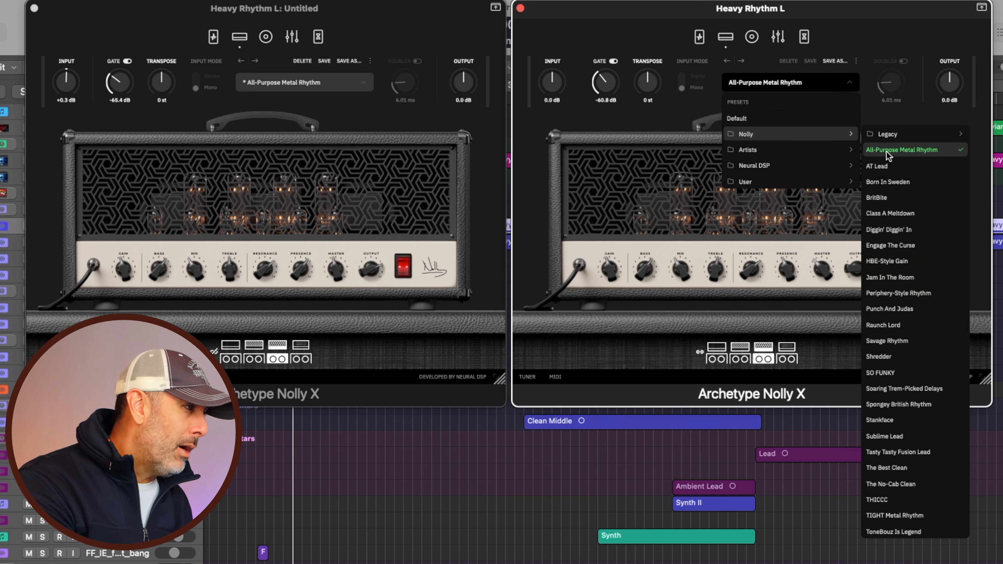
{"action": "left_click", "coordinate": [901, 39]}
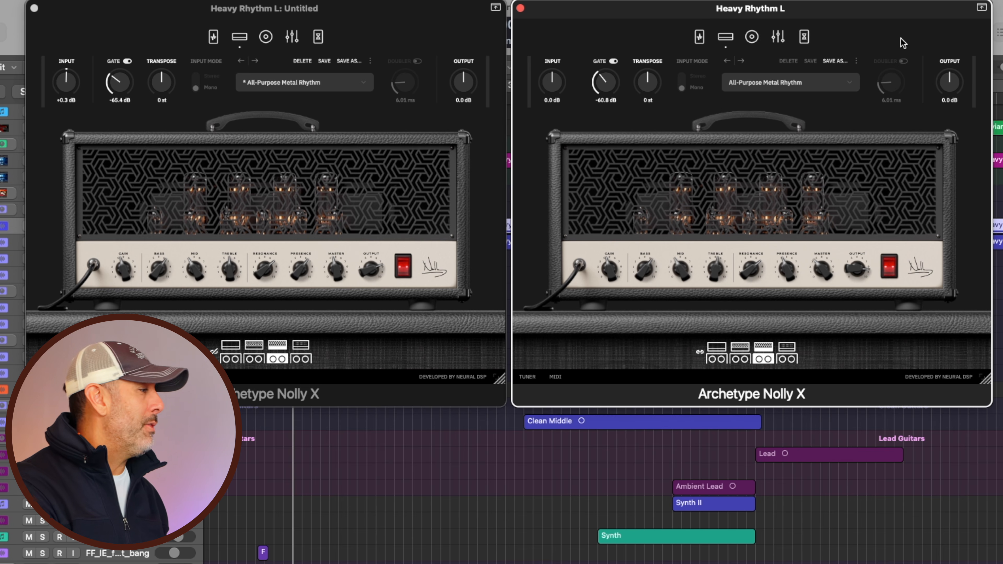
{"action": "left_click_drag", "start_coordinate": [352, 18], "coordinate": [347, 13]}
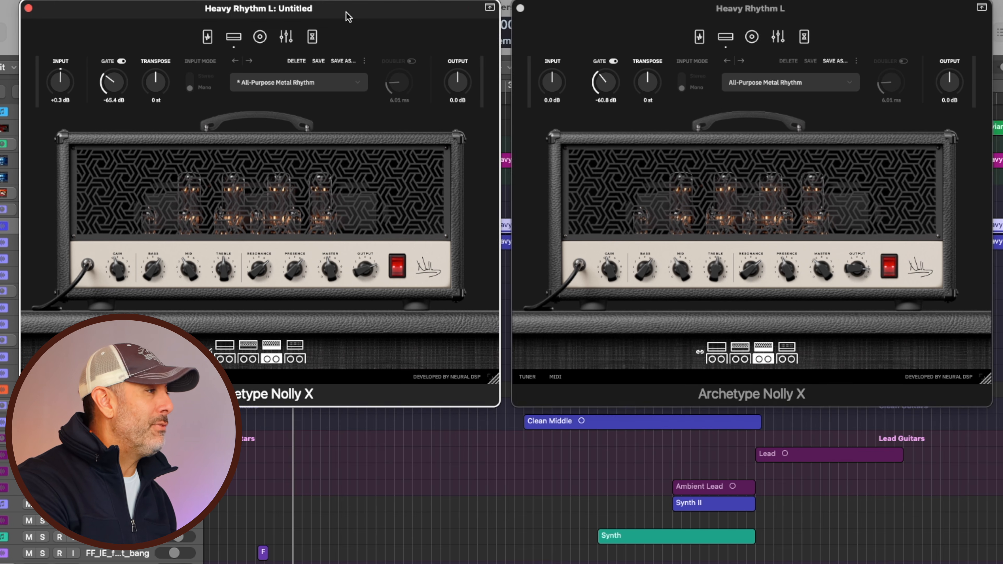
{"action": "left_click_drag", "start_coordinate": [613, 9], "coordinate": [605, 7]}
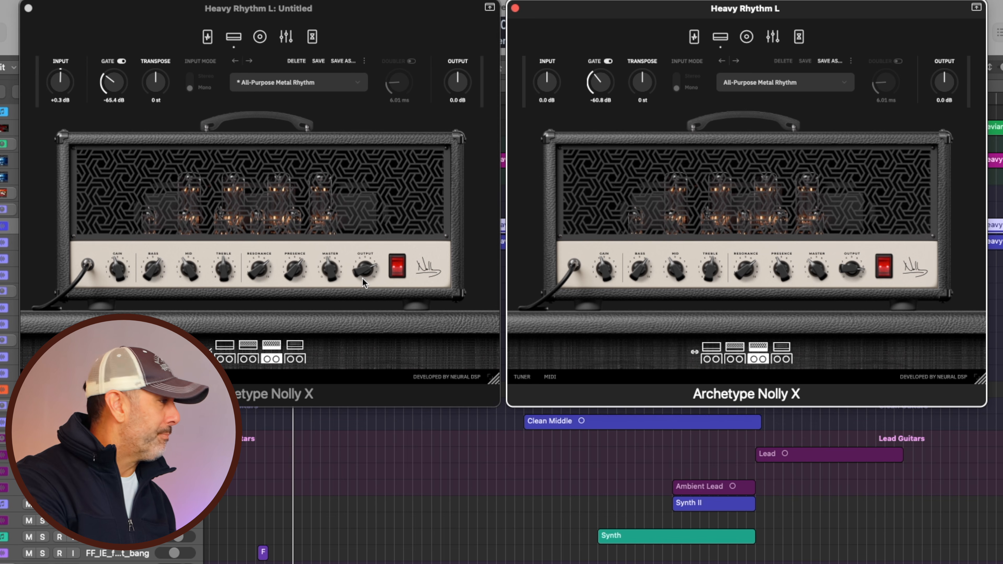
Compare the pedal, cab, equalizer and amp sections of both Archetype Nolly X instances, and close the plugin window.
{"action": "left_click", "coordinate": [209, 37]}
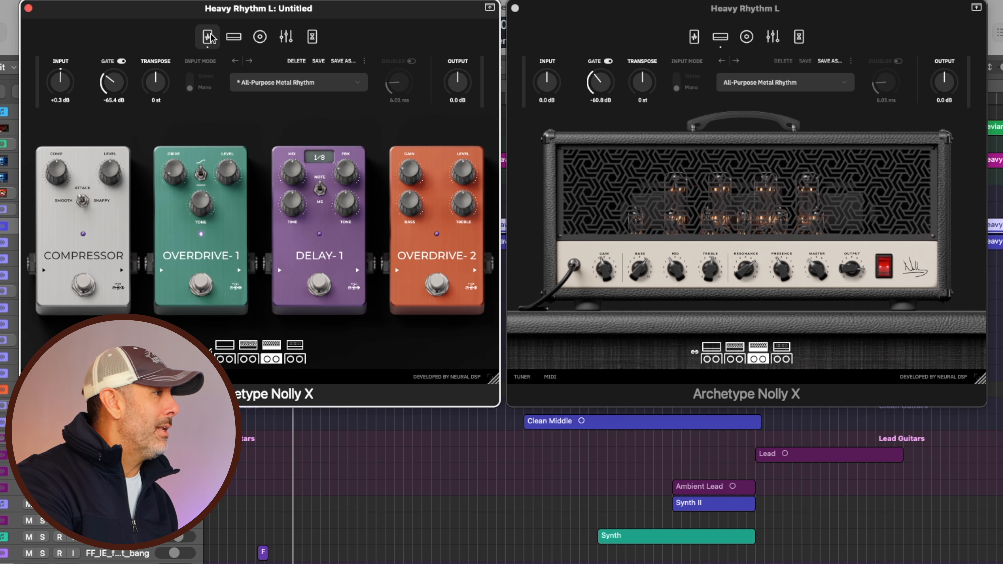
{"action": "left_click", "coordinate": [694, 37]}
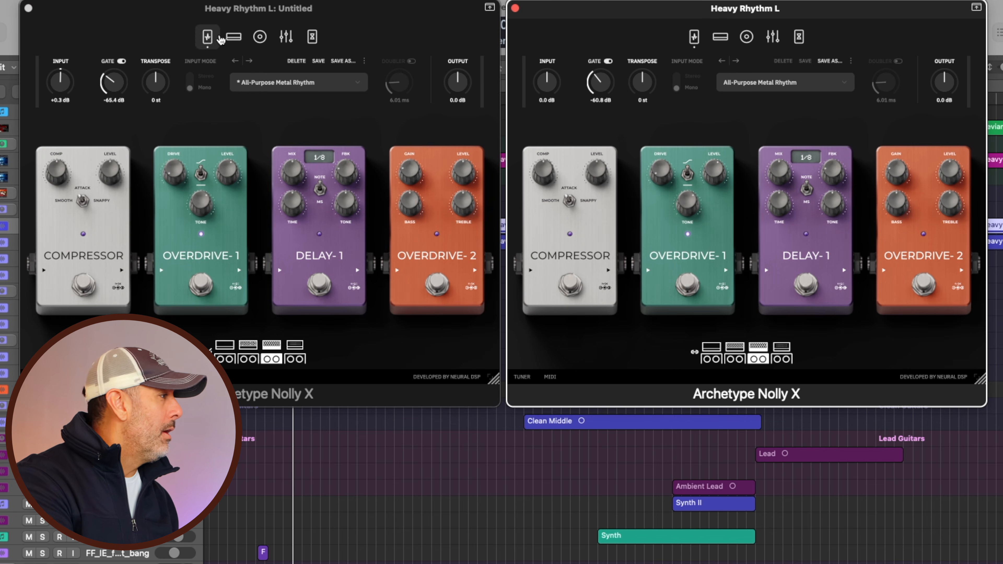
{"action": "left_click", "coordinate": [259, 36]}
{"action": "left_click", "coordinate": [746, 37]}
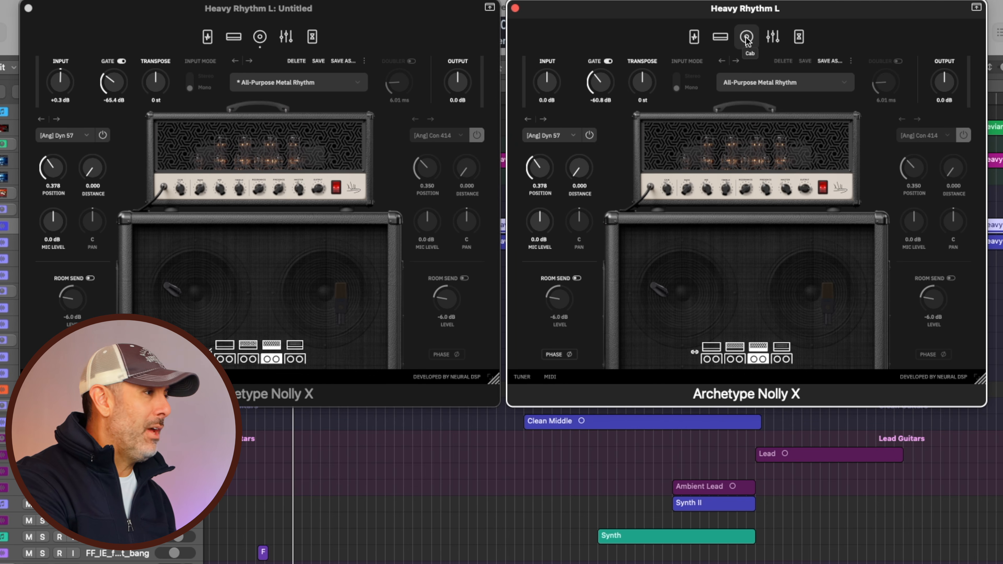
{"action": "left_click", "coordinate": [286, 36]}
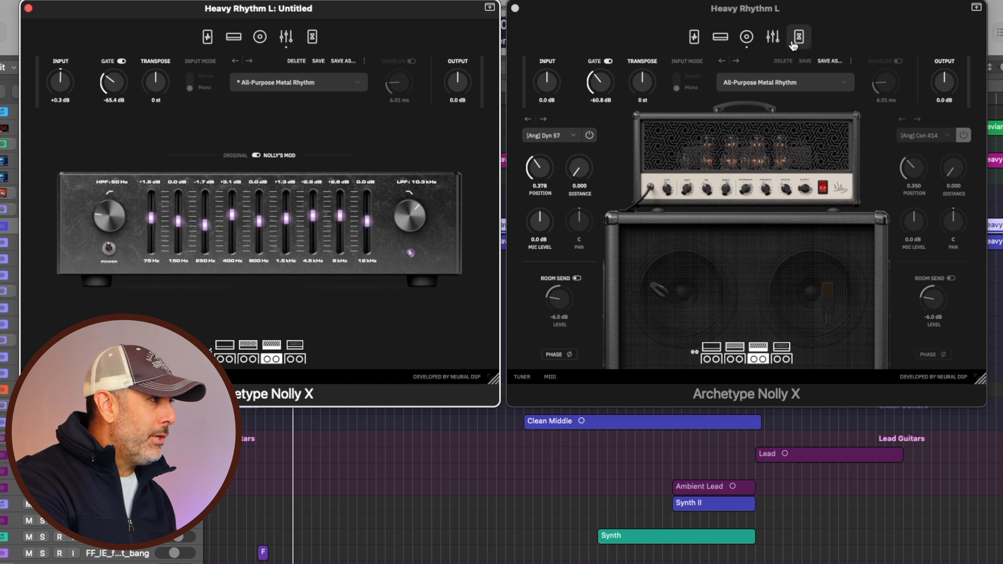
{"action": "left_click", "coordinate": [773, 38]}
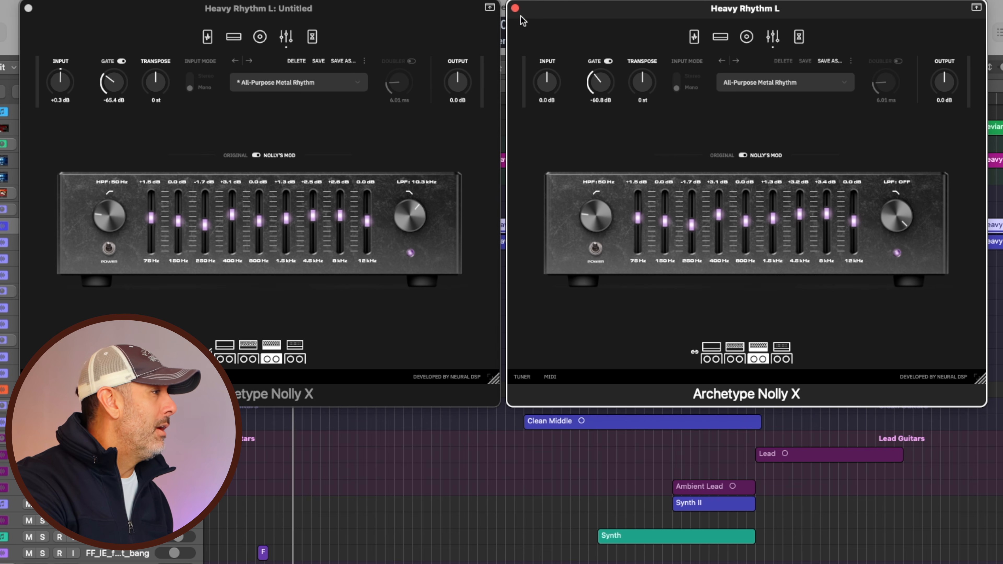
{"action": "left_click", "coordinate": [720, 38]}
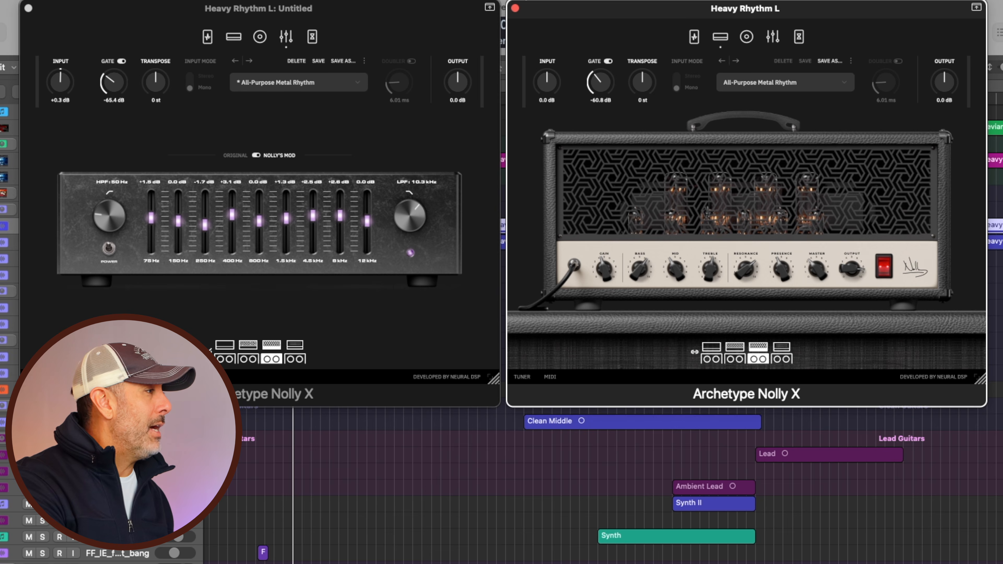
{"action": "left_click", "coordinate": [516, 9]}
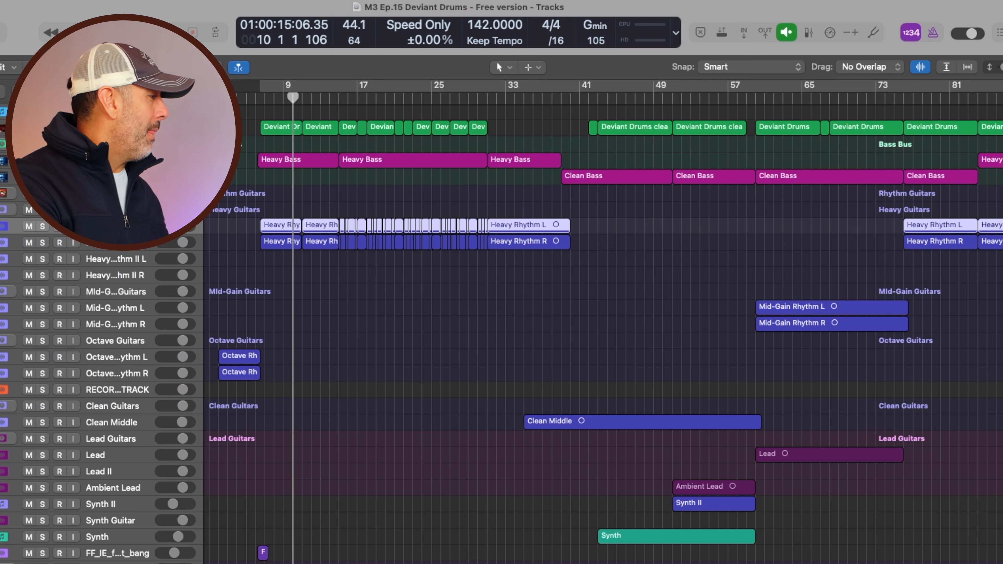
Examine the Attack, Drive and Bright settings of Dr Drive on Heavy Rhythm L and its Channel EQ, closing both plugins.
{"action": "key", "text": "v"}
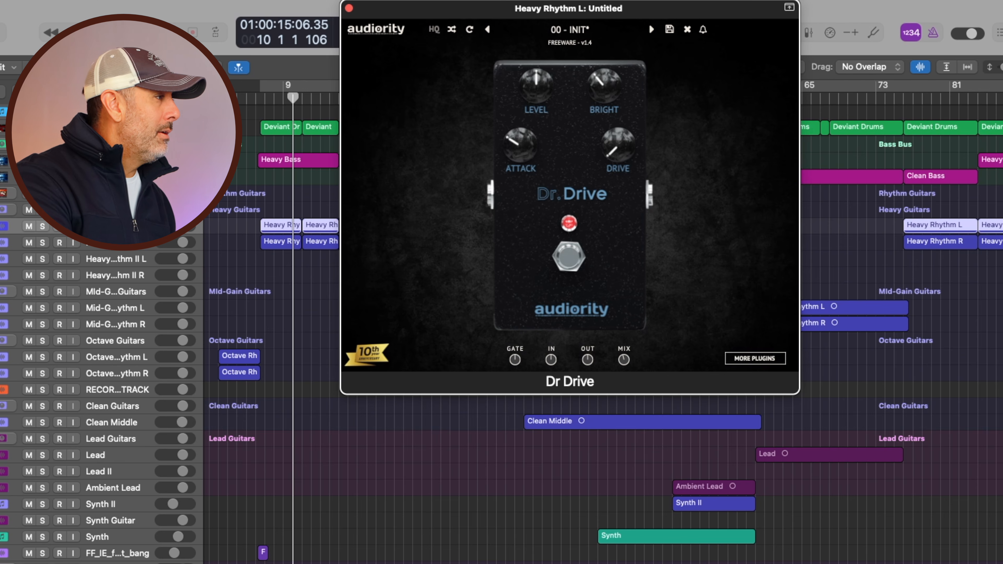
{"action": "left_click_drag", "start_coordinate": [675, 9], "coordinate": [677, 9]}
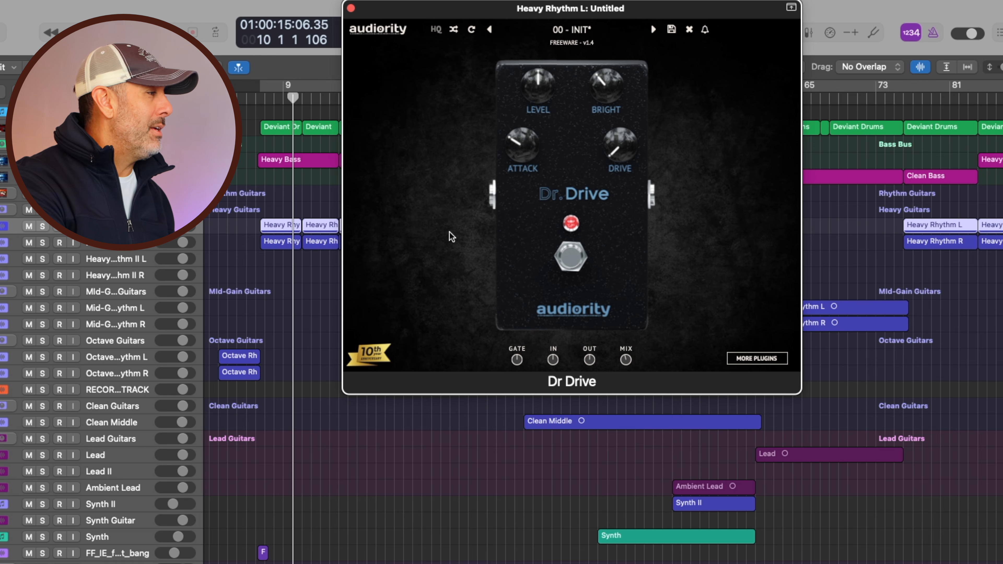
{"action": "mouse_move", "coordinate": [542, 153]}
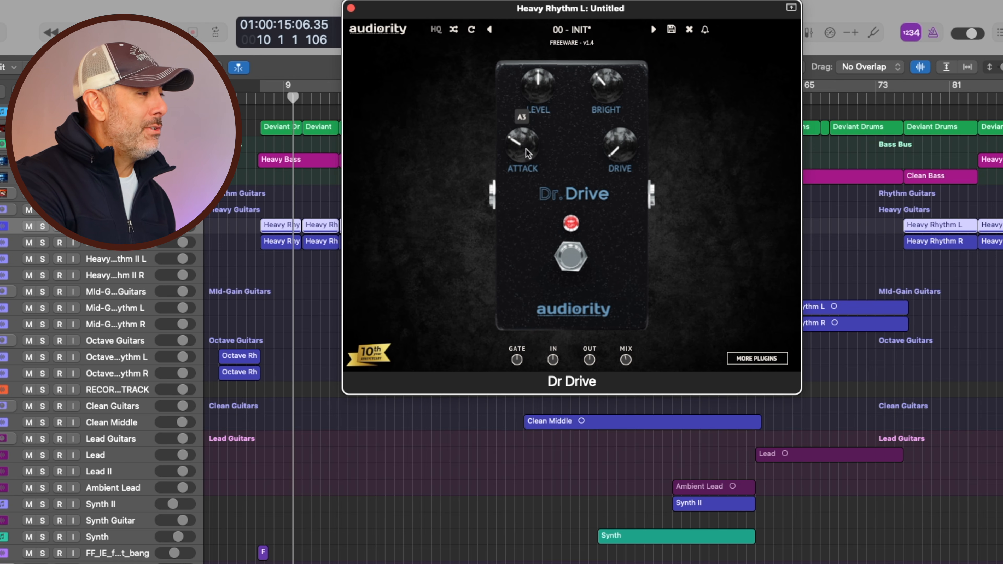
{"action": "left_click_drag", "start_coordinate": [517, 148], "coordinate": [495, 144]}
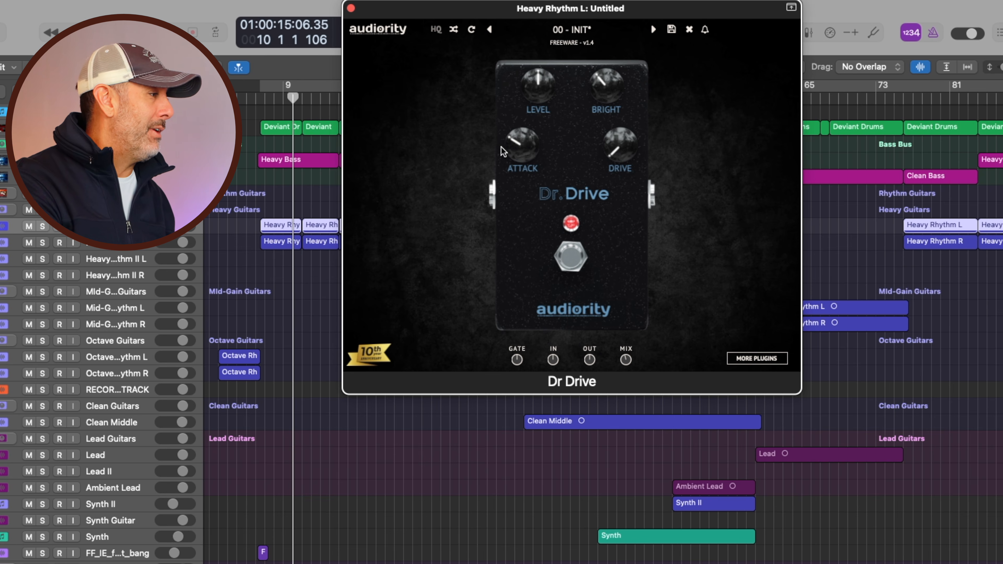
{"action": "mouse_move", "coordinate": [629, 161]}
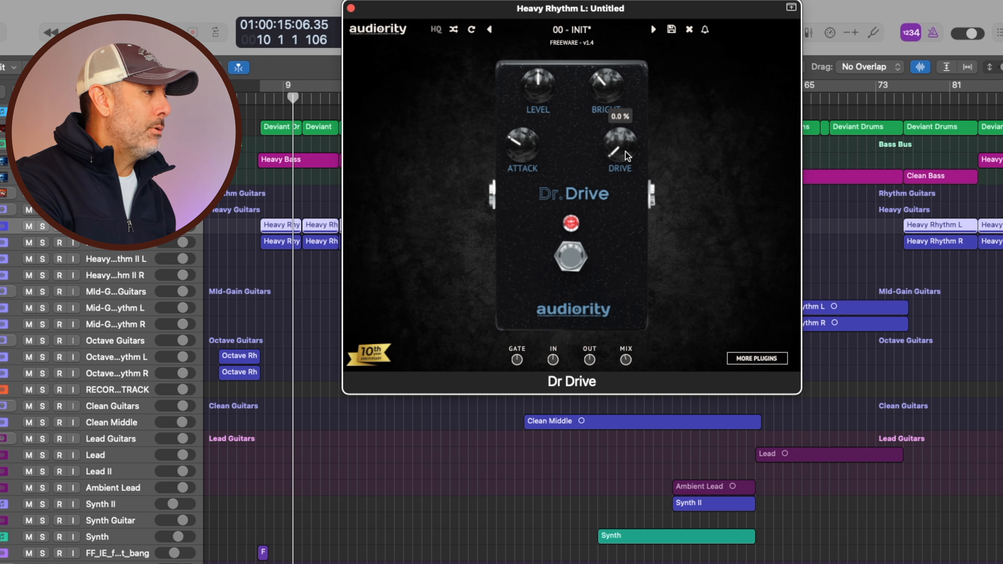
{"action": "mouse_move", "coordinate": [615, 94]}
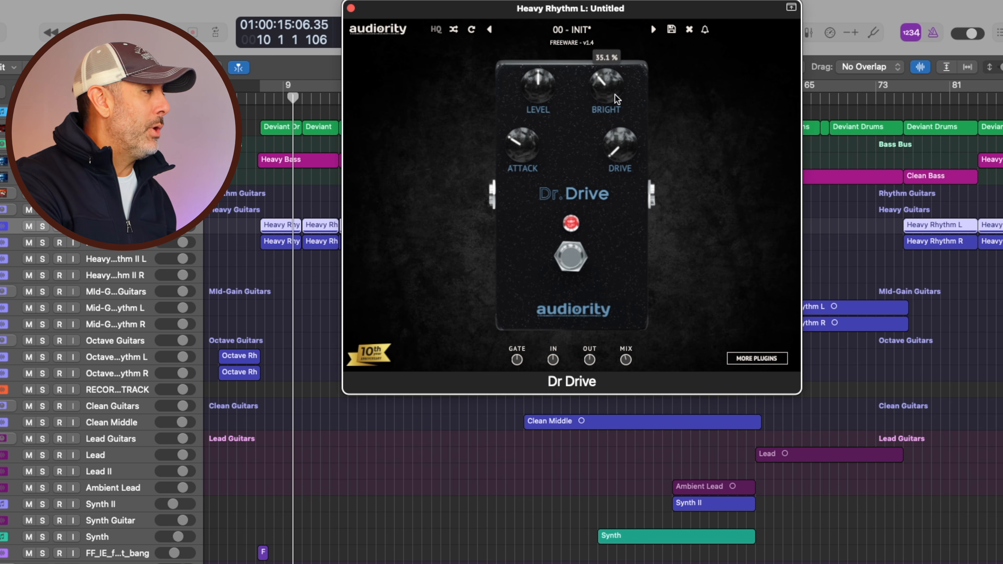
{"action": "left_click", "coordinate": [351, 8]}
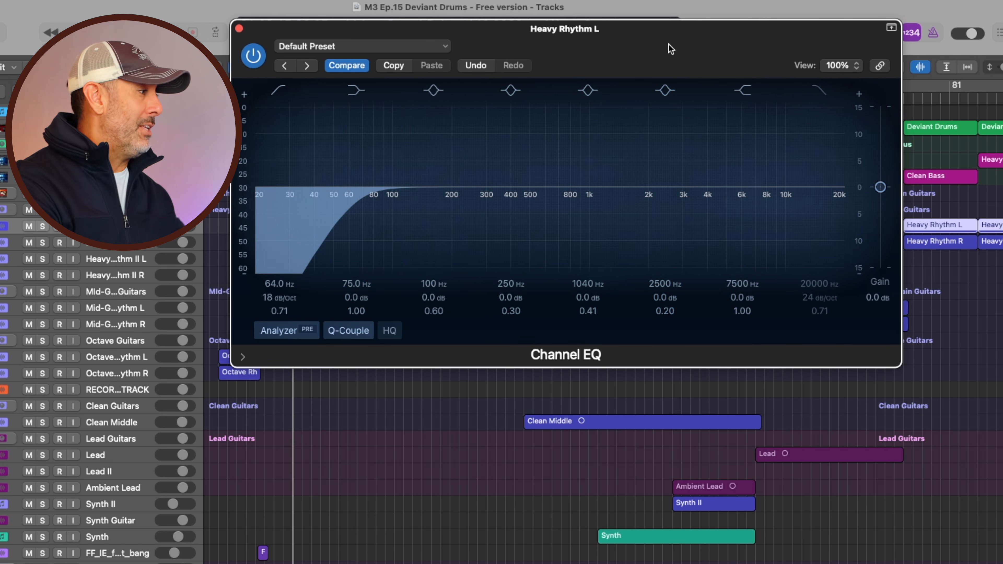
{"action": "left_click", "coordinate": [238, 28]}
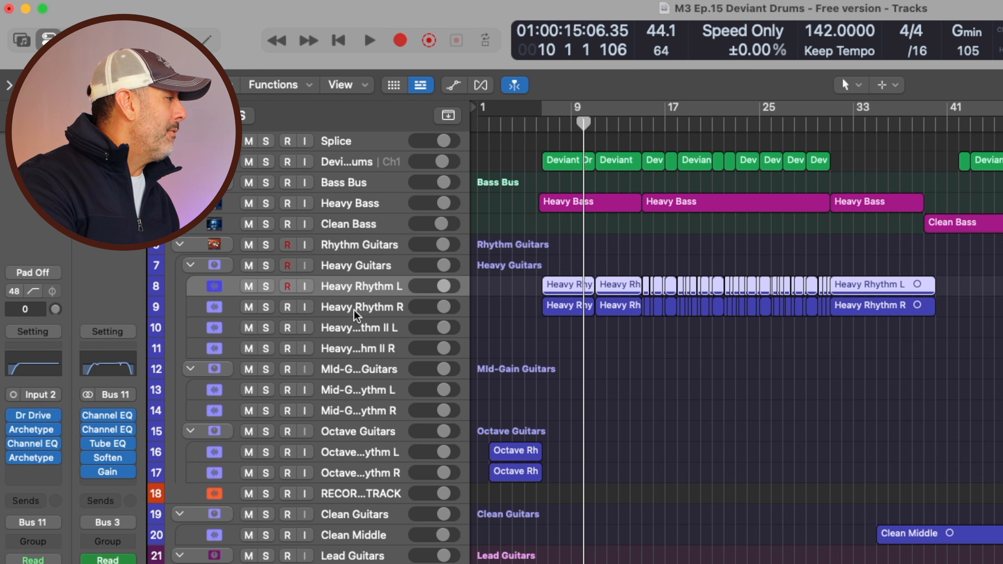
Select both Heavy Rhythm tracks, switch to the Heavy Guitars bus, and view and close its first Channel EQ.
{"action": "left_click", "coordinate": [354, 312], "text": "shift"}
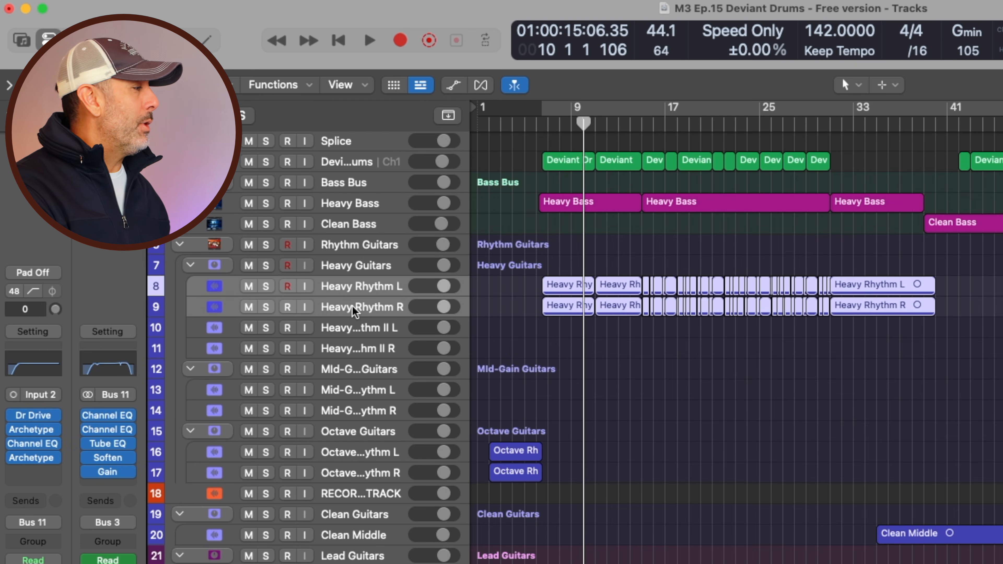
{"action": "left_click", "coordinate": [380, 270]}
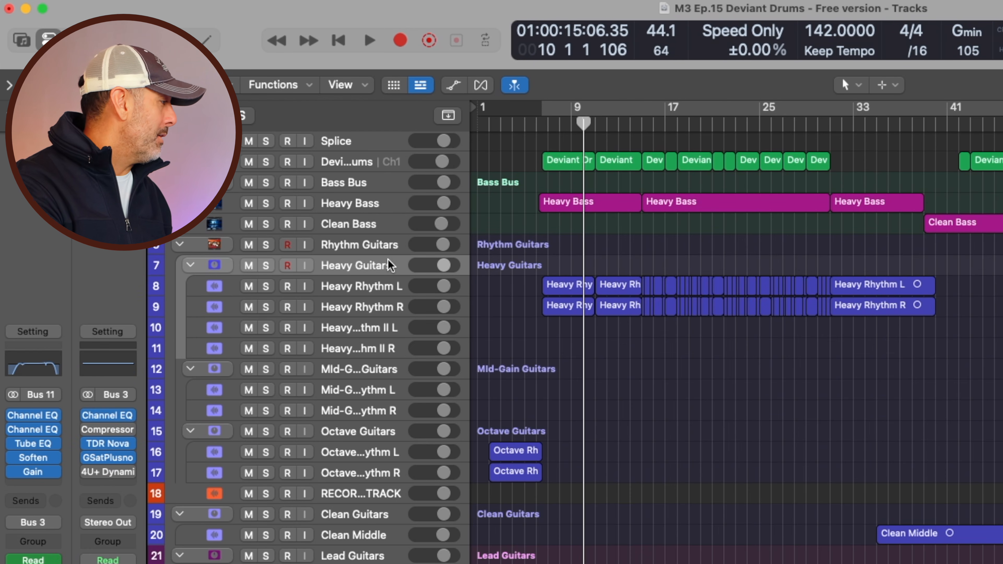
{"action": "left_click", "coordinate": [46, 414]}
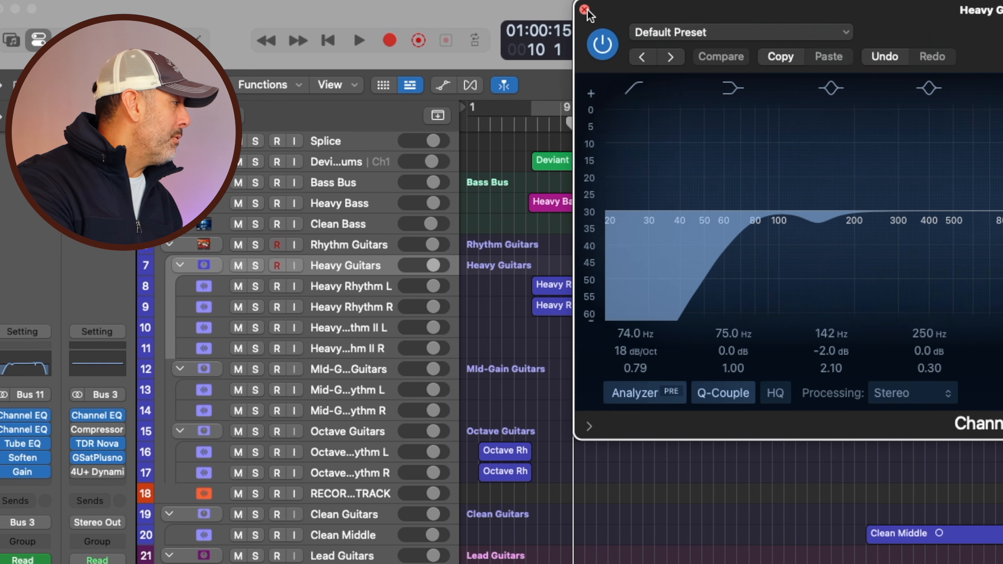
{"action": "left_click", "coordinate": [185, 9]}
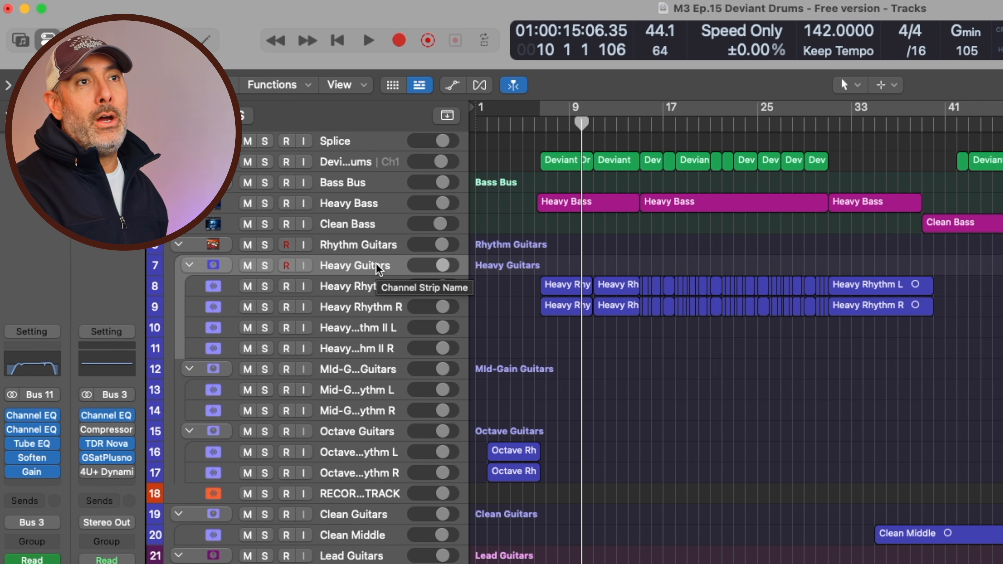
Select the Rhythm Guitars bus and inspect its TDR Nova dynamic EQ settings, closing the plugin when finished.
{"action": "left_click", "coordinate": [380, 244]}
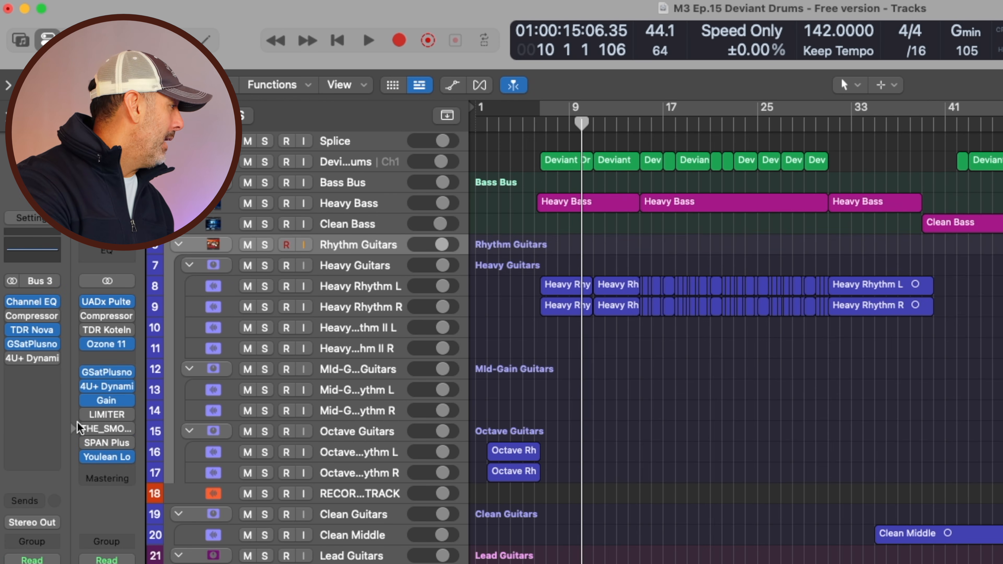
{"action": "mouse_move", "coordinate": [40, 335]}
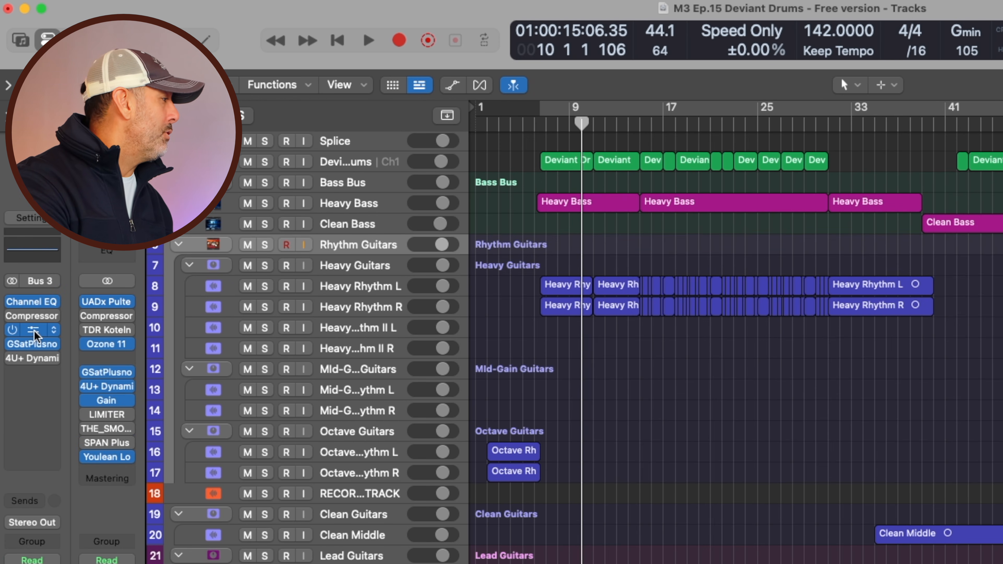
{"action": "left_click", "coordinate": [34, 333]}
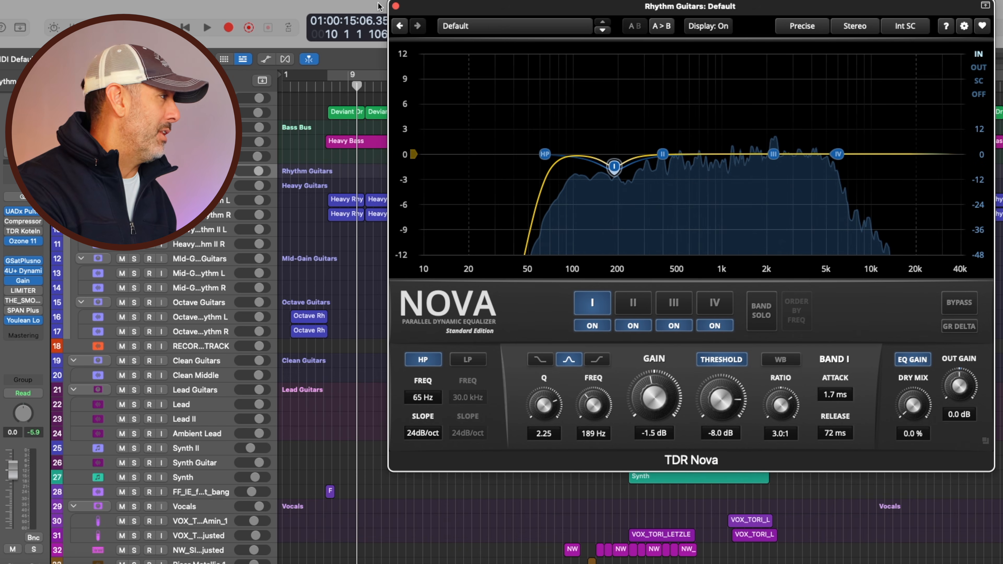
{"action": "left_click", "coordinate": [396, 6]}
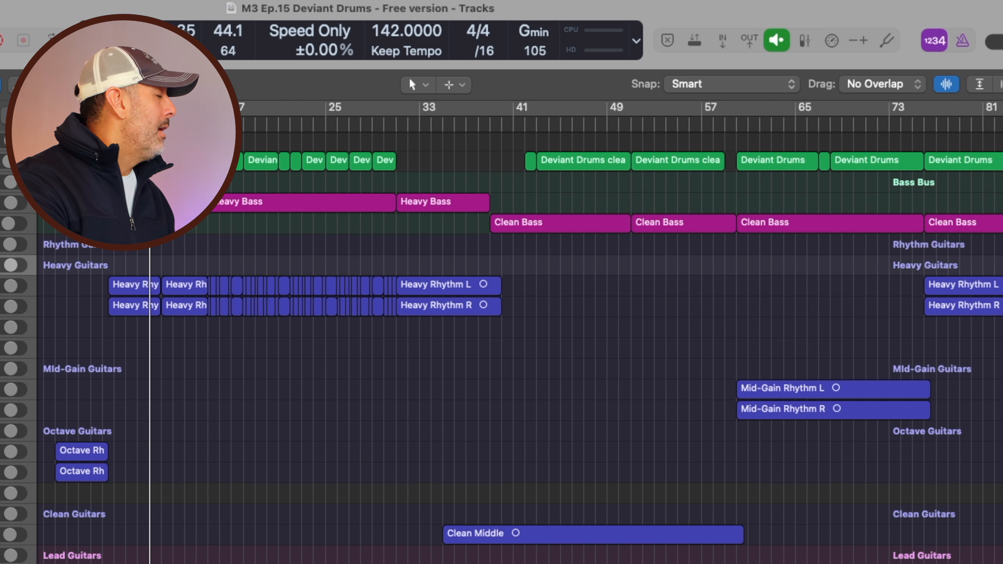
Open the two Channel EQs on the Heavy Guitars bus and reposition their windows to examine both curves.
{"action": "left_click", "coordinate": [2, 273]}
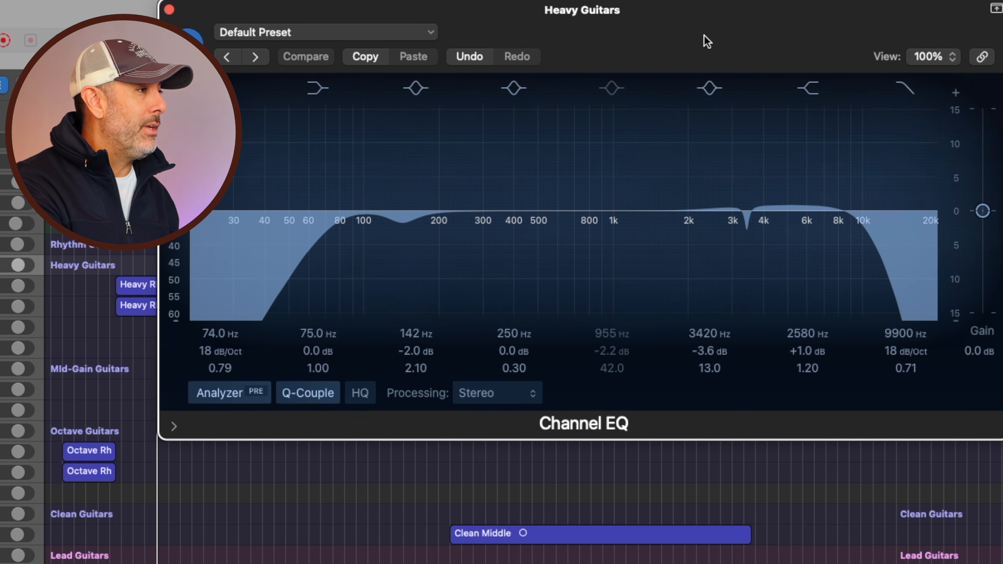
{"action": "left_click_drag", "start_coordinate": [696, 21], "coordinate": [625, 16]}
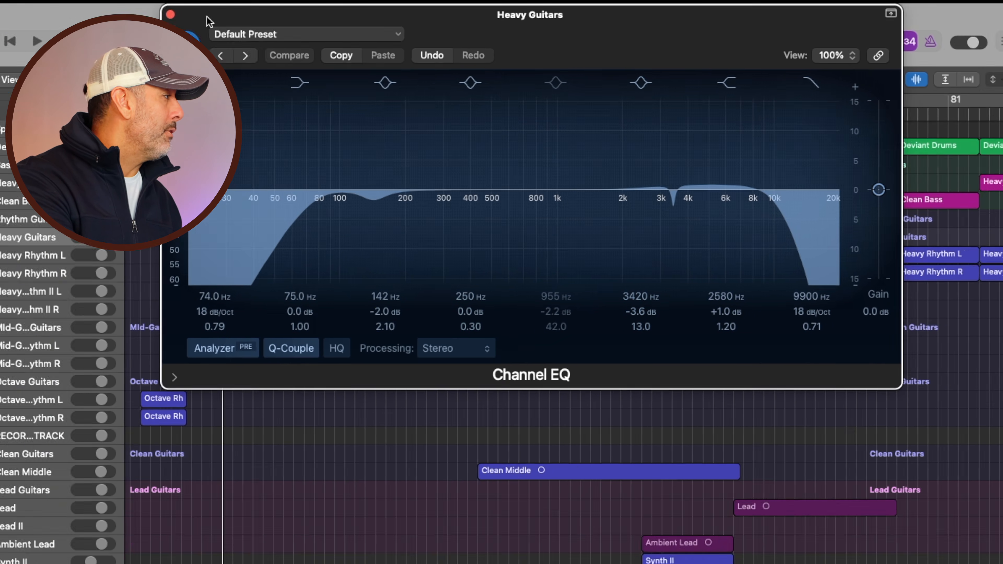
{"action": "left_click_drag", "start_coordinate": [138, 13], "coordinate": [0, 14]}
{"action": "left_click", "coordinate": [0, 31]}
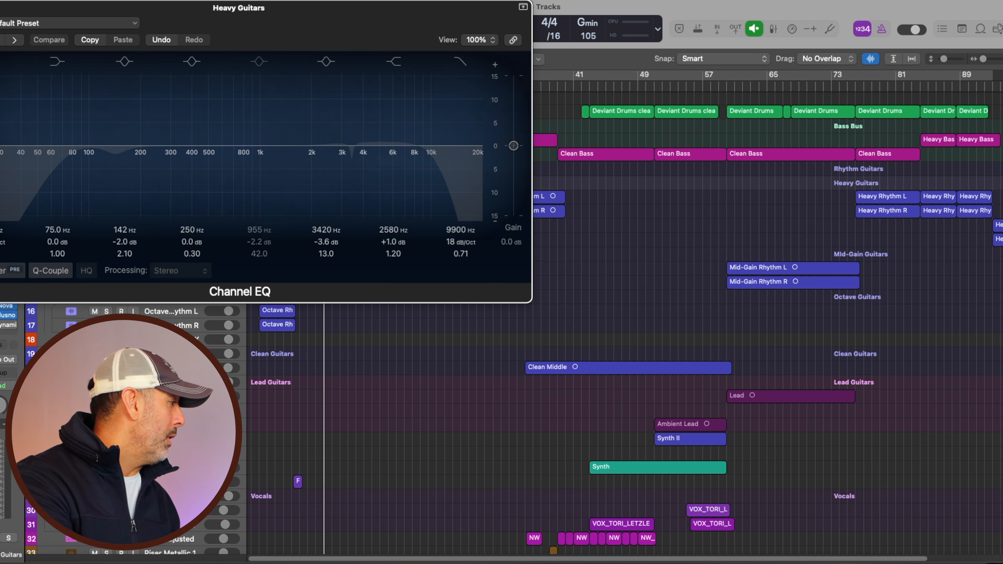
{"action": "left_click_drag", "start_coordinate": [52, 9], "coordinate": [56, 10]}
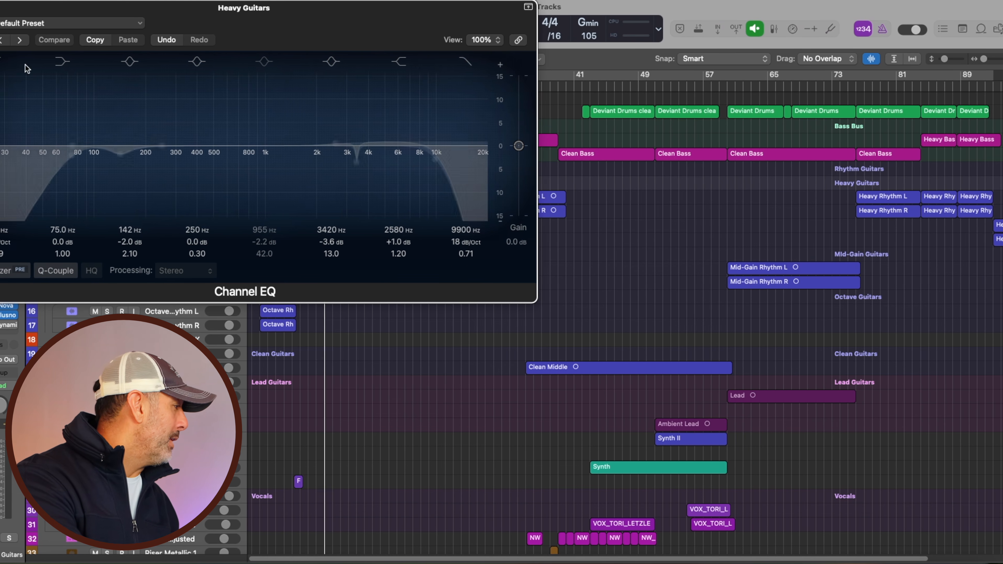
{"action": "left_click", "coordinate": [0, 315]}
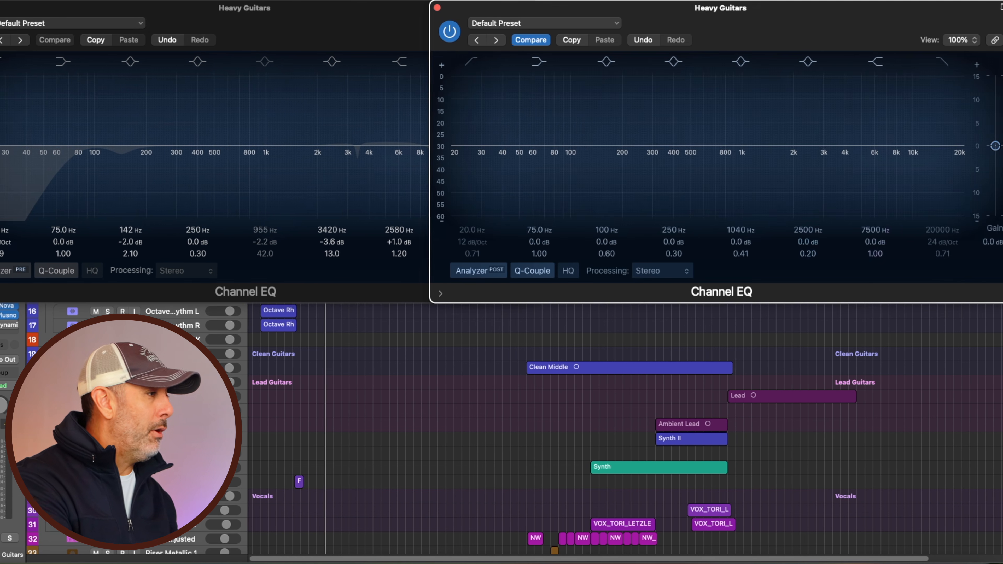
{"action": "left_click_drag", "start_coordinate": [773, 8], "coordinate": [632, 8]}
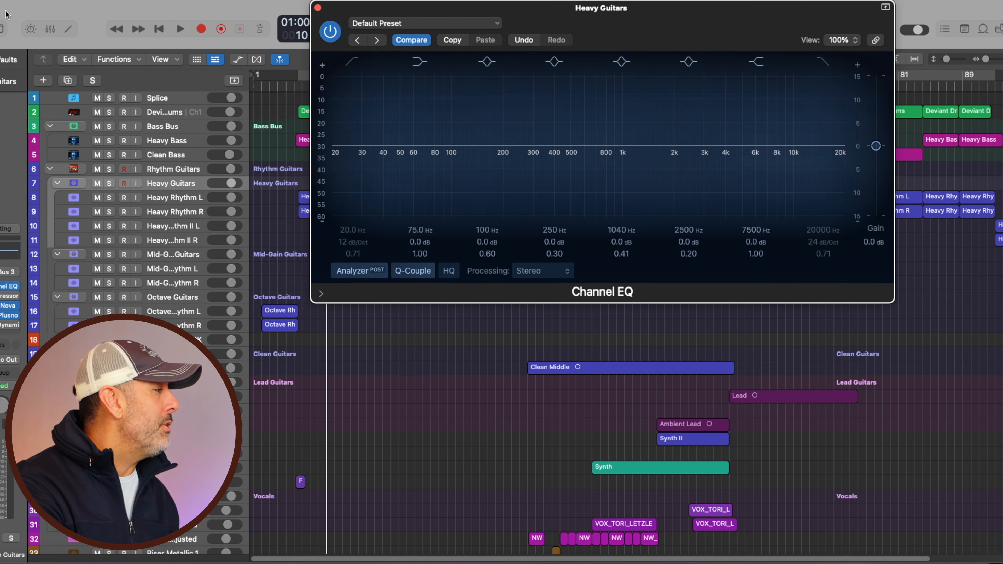
Bypass the Channel EQ on the Heavy Guitars bus, listen to the unprocessed guitars, and re-enable the plugin.
{"action": "left_click_drag", "start_coordinate": [577, 4], "coordinate": [653, 2]}
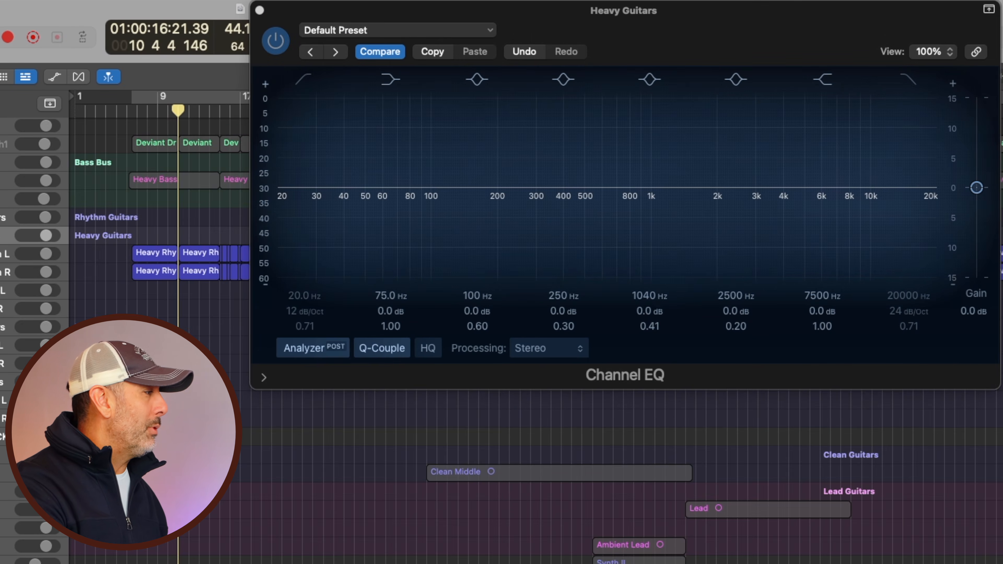
{"action": "left_click", "coordinate": [276, 41]}
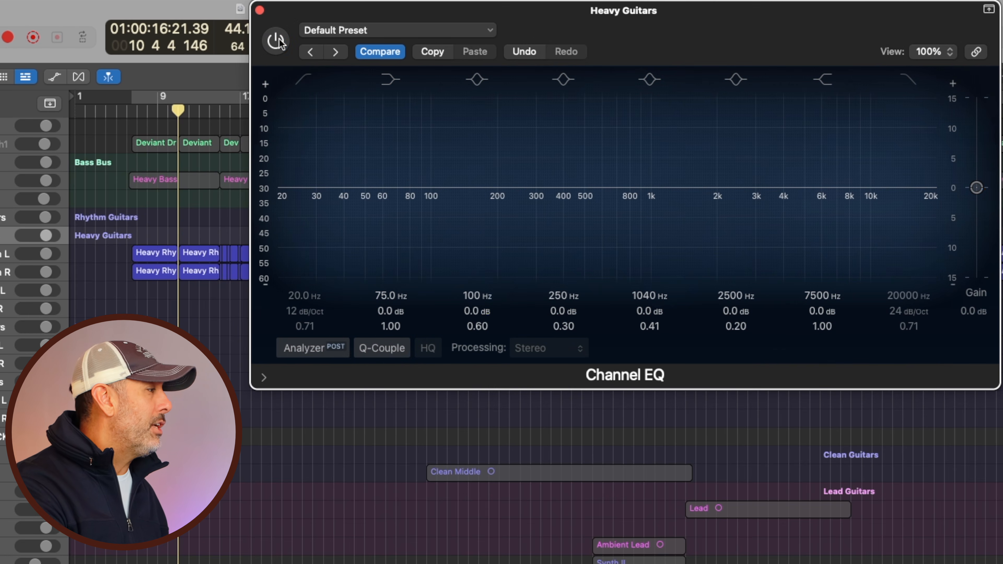
{"action": "key", "text": "space"}
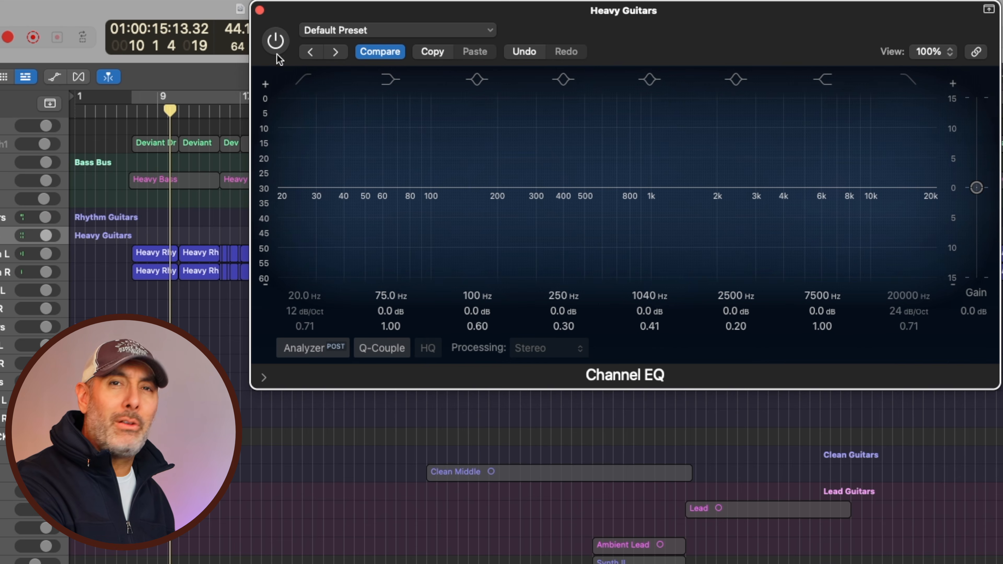
{"action": "left_click_drag", "start_coordinate": [583, 12], "coordinate": [534, 16]}
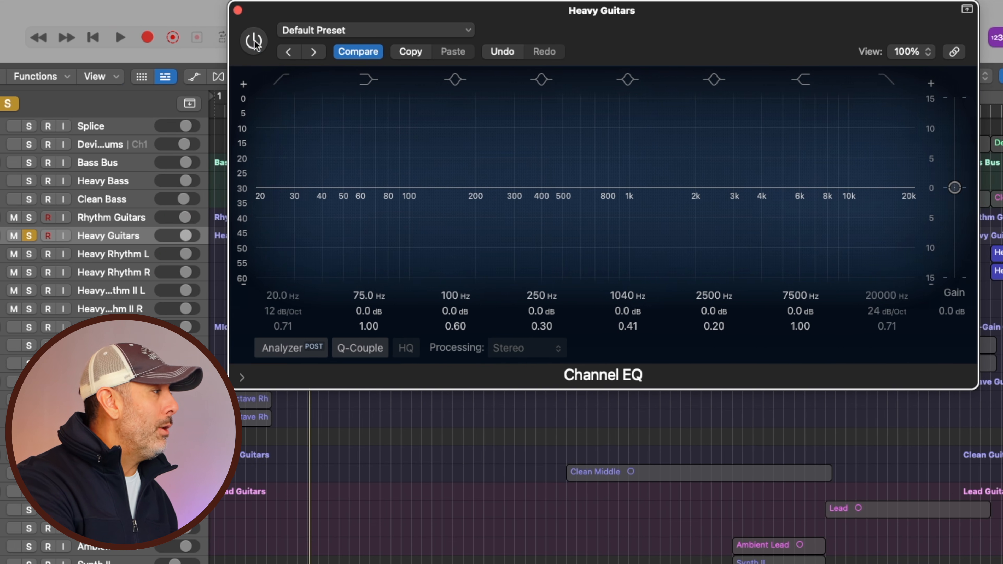
{"action": "left_click", "coordinate": [254, 41]}
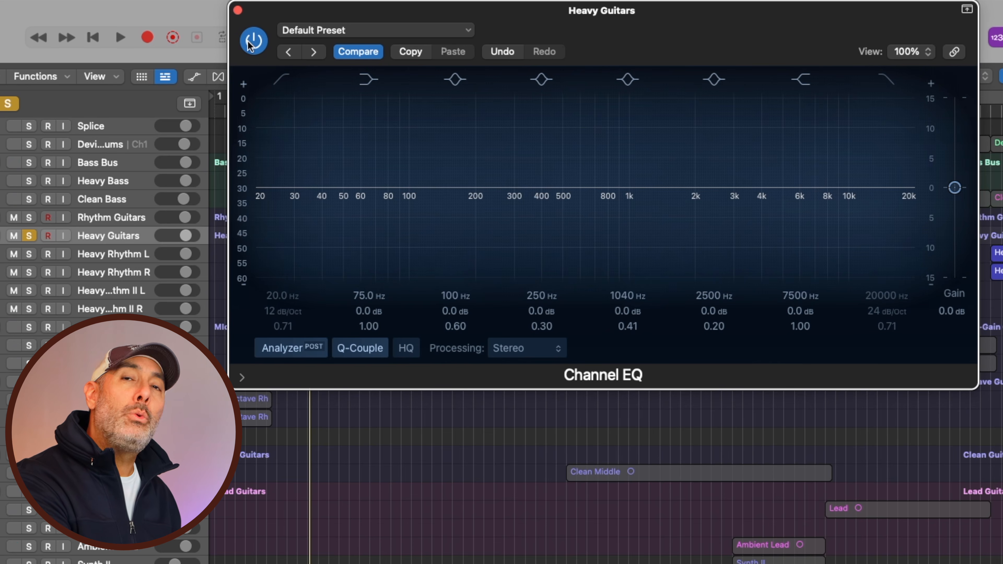
Enable the low-cut filter on the Heavy Guitars EQ with an 18 dB/Oct slope and raise its cutoff to 490 Hz.
{"action": "left_click", "coordinate": [283, 80]}
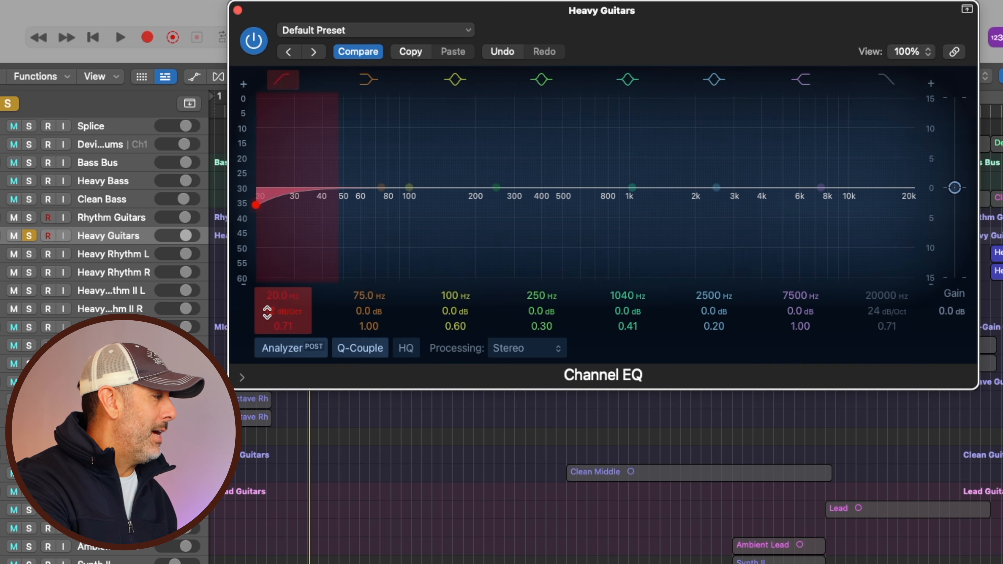
{"action": "left_click_drag", "start_coordinate": [264, 315], "coordinate": [263, 309]}
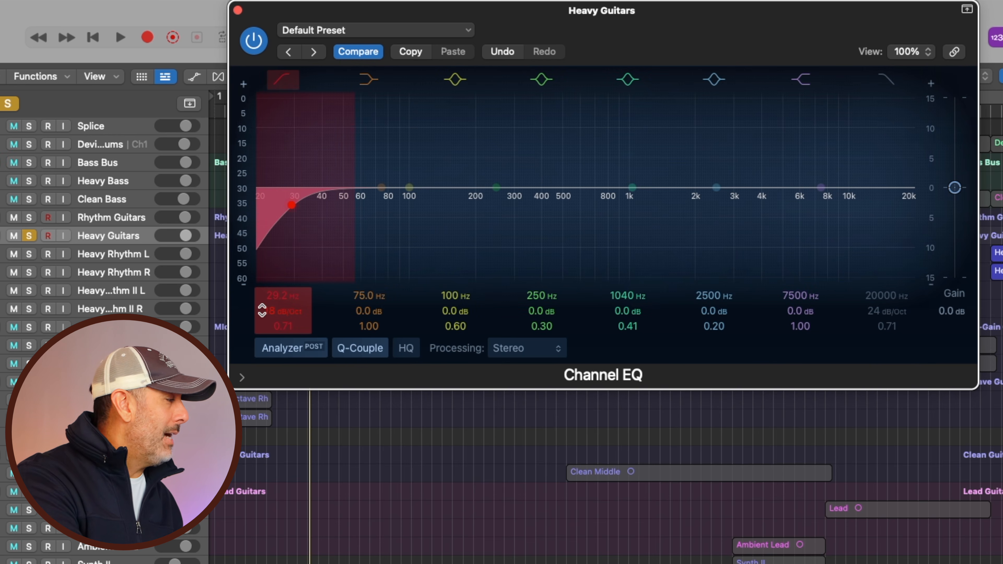
{"action": "left_click_drag", "start_coordinate": [264, 310], "coordinate": [262, 313]}
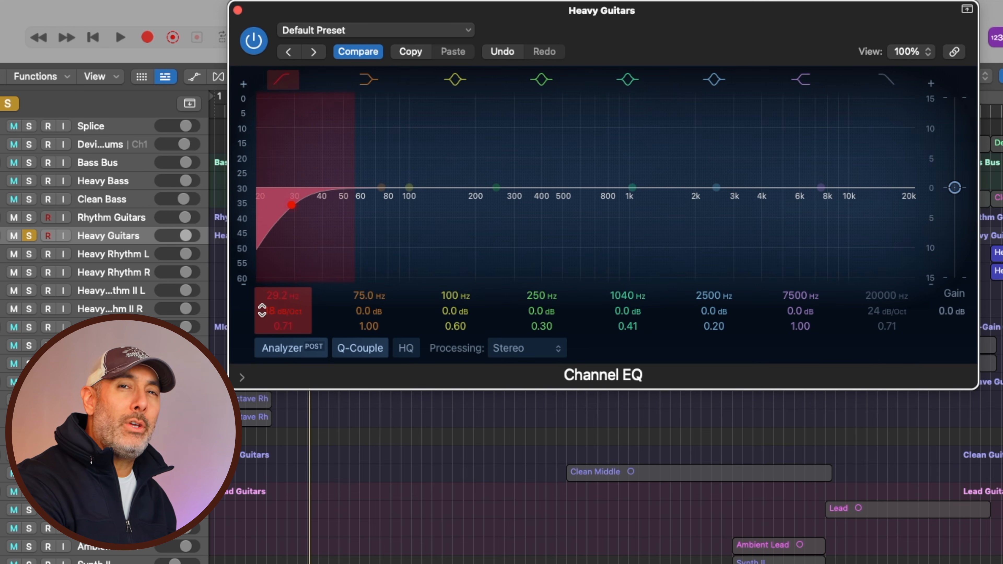
{"action": "left_click_drag", "start_coordinate": [274, 304], "coordinate": [274, 289]}
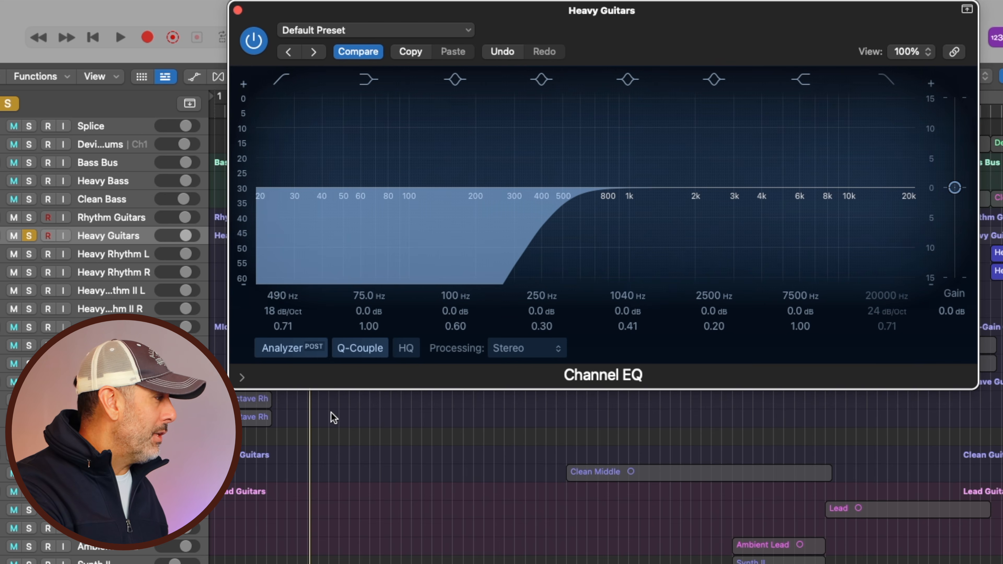
Lower the low-cut frequency while auditioning the guitars in playback, settling at 83.5 Hz.
{"action": "mouse_move", "coordinate": [291, 290]}
{"action": "left_mouse_down"}
{"action": "mouse_move", "coordinate": [291, 316]}
{"action": "mouse_move", "coordinate": [291, 239]}
{"action": "mouse_move", "coordinate": [291, 339]}
{"action": "mouse_move", "coordinate": [282, 293]}
{"action": "left_mouse_up"}
{"action": "key", "text": "space"}
{"action": "key", "text": "space"}
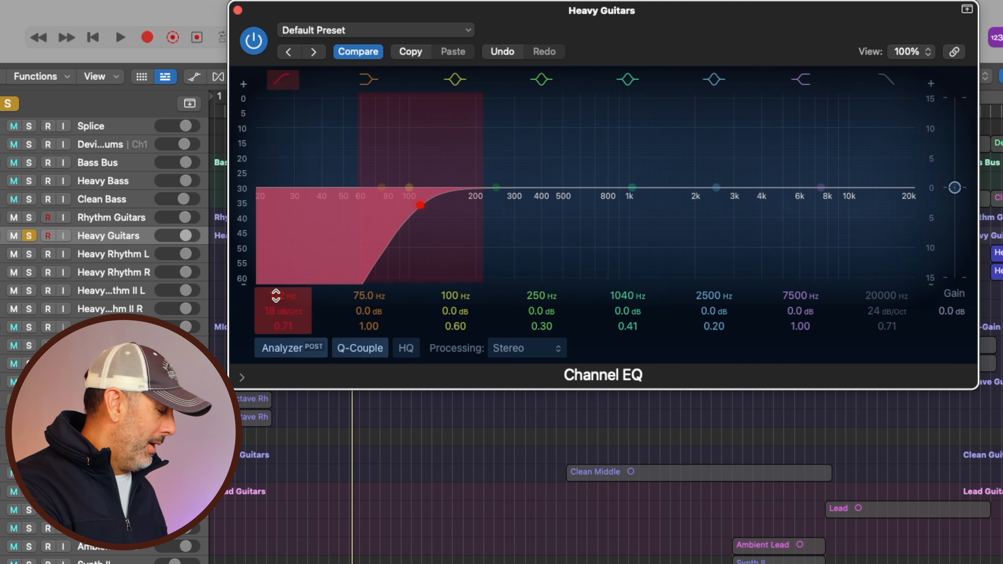
{"action": "key", "text": "space"}
{"action": "mouse_move", "coordinate": [276, 295]}
{"action": "left_mouse_down"}
{"action": "mouse_move", "coordinate": [276, 312]}
{"action": "mouse_move", "coordinate": [276, 296]}
{"action": "left_mouse_up"}
{"action": "key", "text": "space"}
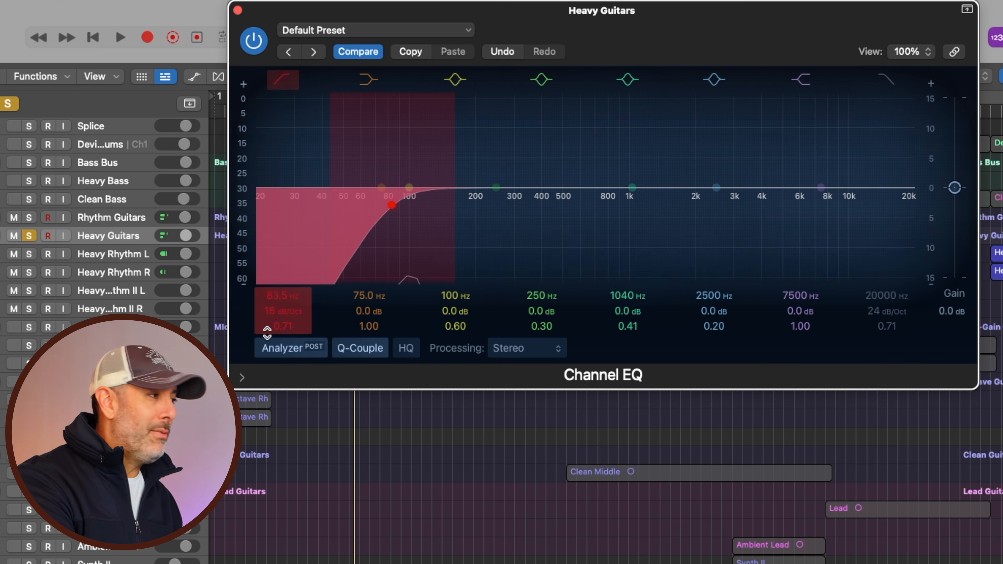
Enable the high-cut filter at 18 dB/Oct and sweep its cutoff with playback, settling at 9850 Hz.
{"action": "left_click", "coordinate": [888, 81]}
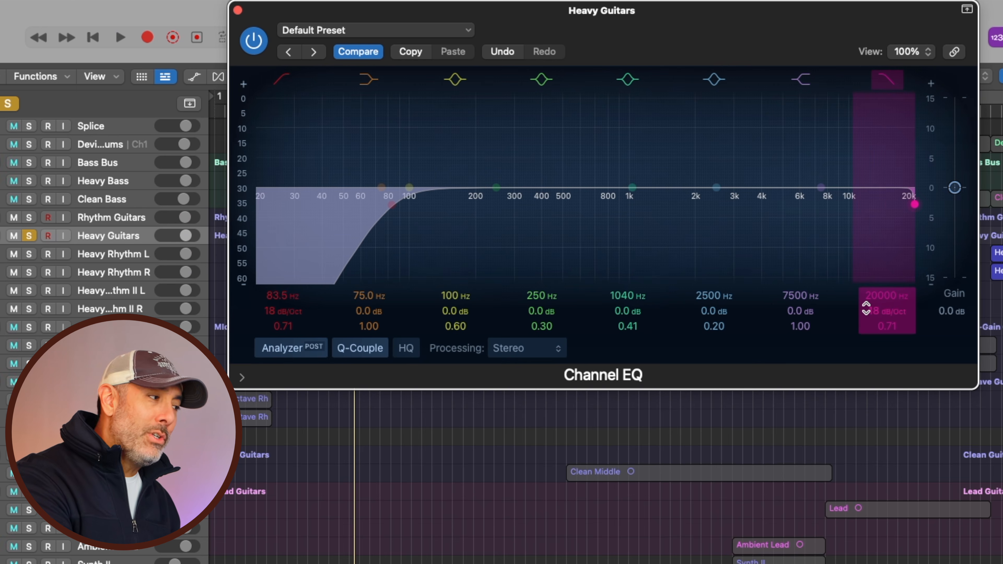
{"action": "left_click_drag", "start_coordinate": [869, 295], "coordinate": [868, 336]}
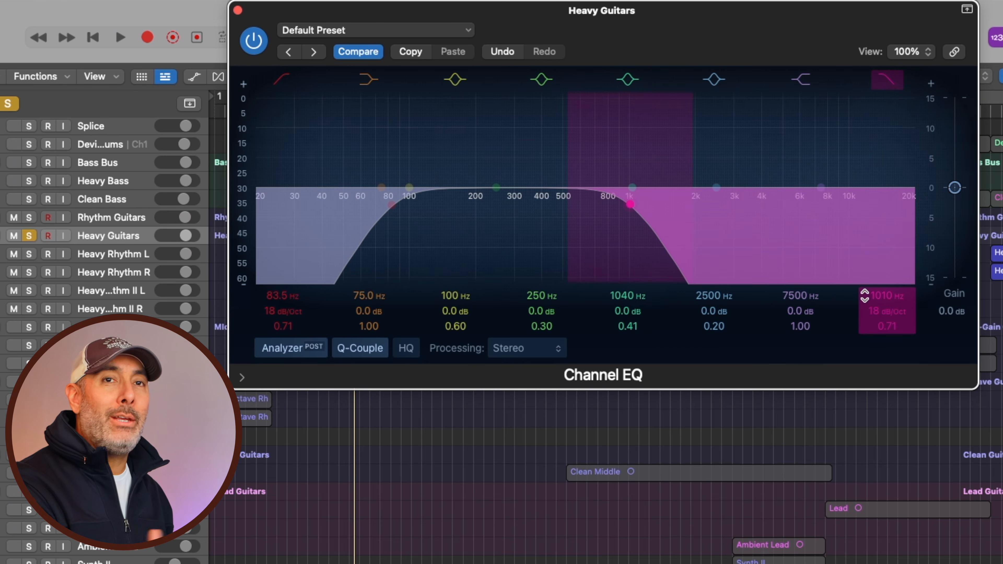
{"action": "key", "text": "space"}
{"action": "left_click_drag", "start_coordinate": [865, 295], "coordinate": [865, 247]}
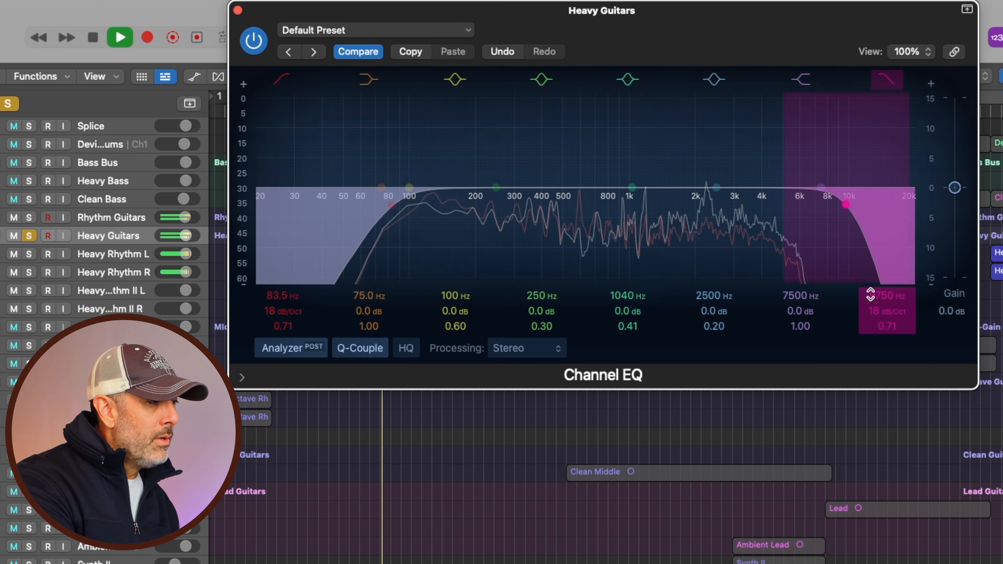
{"action": "key", "text": "space"}
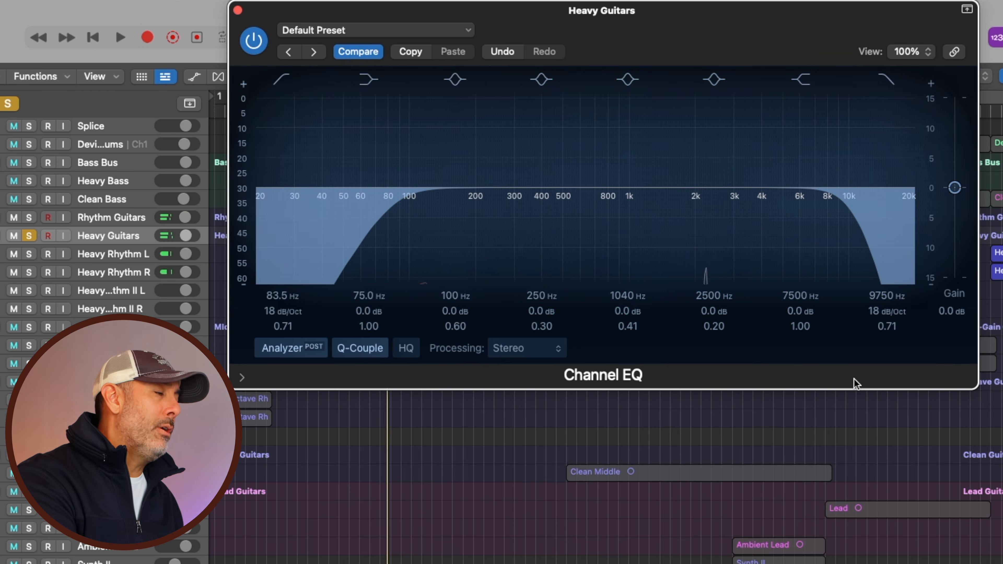
{"action": "left_click_drag", "start_coordinate": [872, 292], "coordinate": [872, 320]}
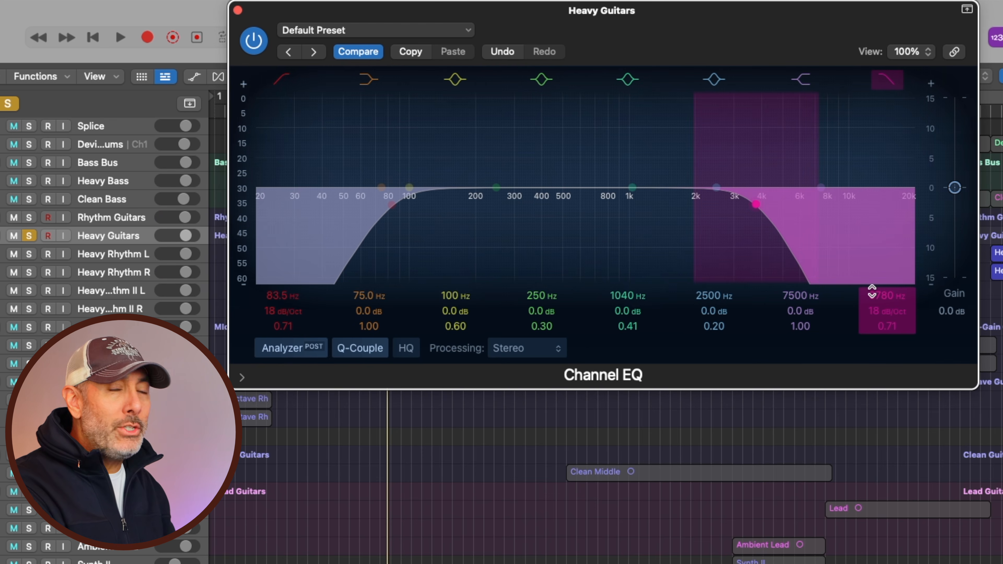
{"action": "left_click_drag", "start_coordinate": [871, 295], "coordinate": [872, 261]}
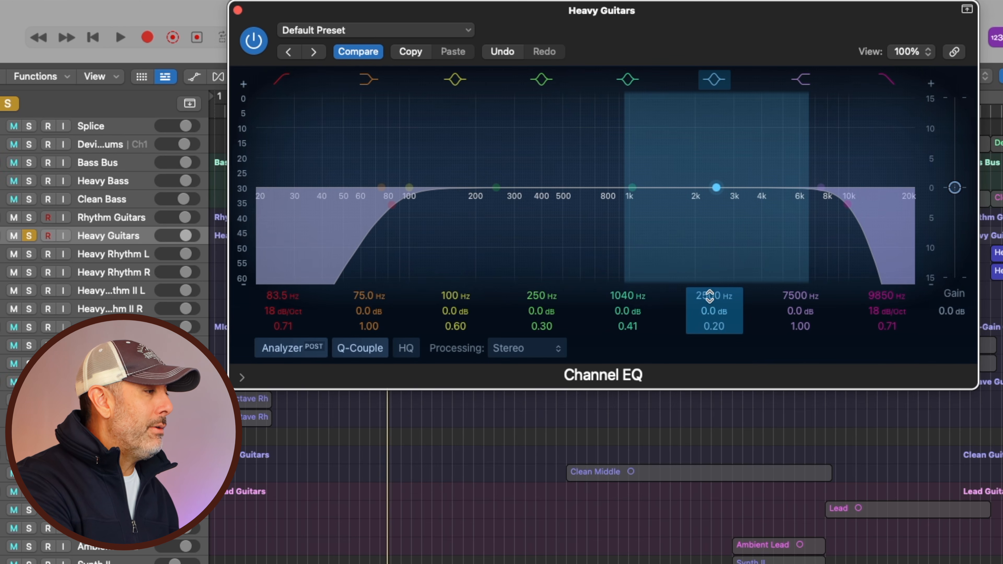
Narrow the 2500 Hz bell band to a Q of 5.90 and try boosts up to +24.0 dB, settling at +7.4 dB.
{"action": "left_click_drag", "start_coordinate": [713, 325], "coordinate": [713, 292]}
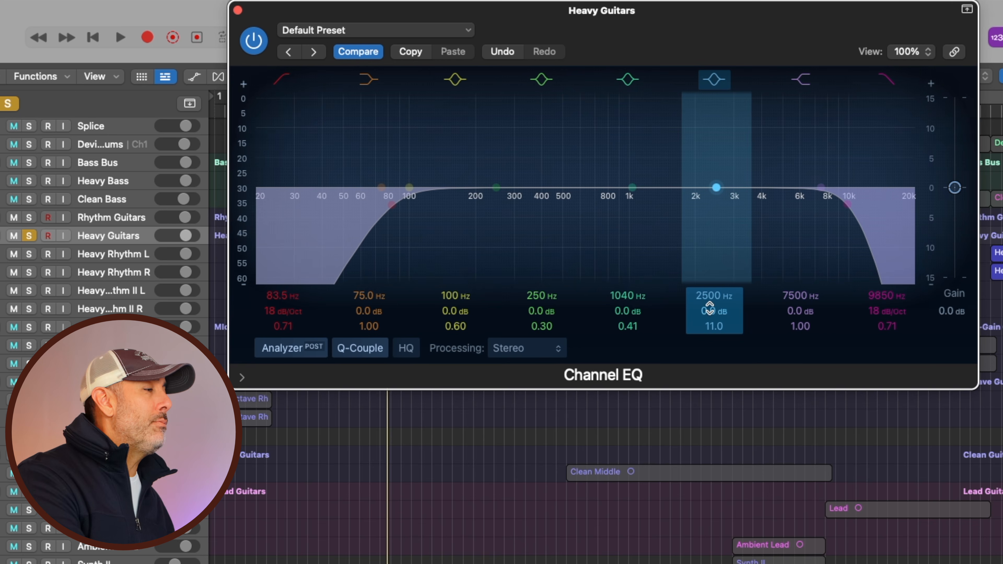
{"action": "left_click_drag", "start_coordinate": [713, 310], "coordinate": [713, 345]}
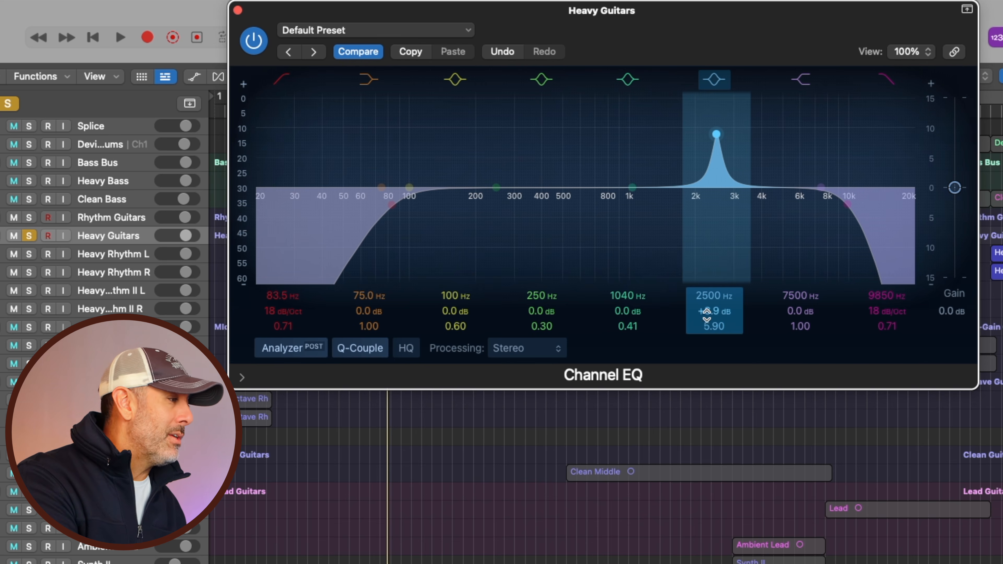
{"action": "left_click_drag", "start_coordinate": [707, 314], "coordinate": [707, 324]}
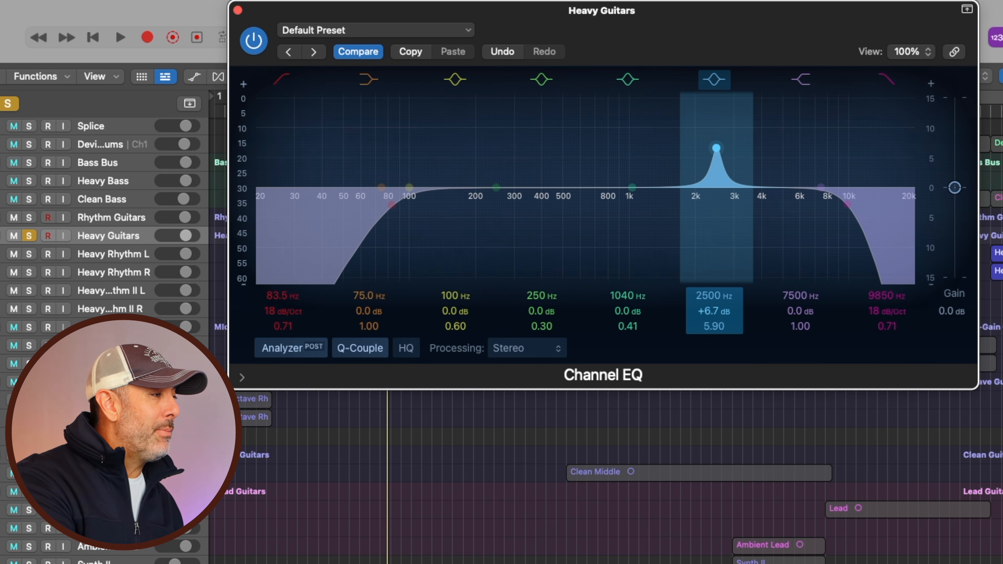
{"action": "left_click_drag", "start_coordinate": [707, 323], "coordinate": [706, 324]}
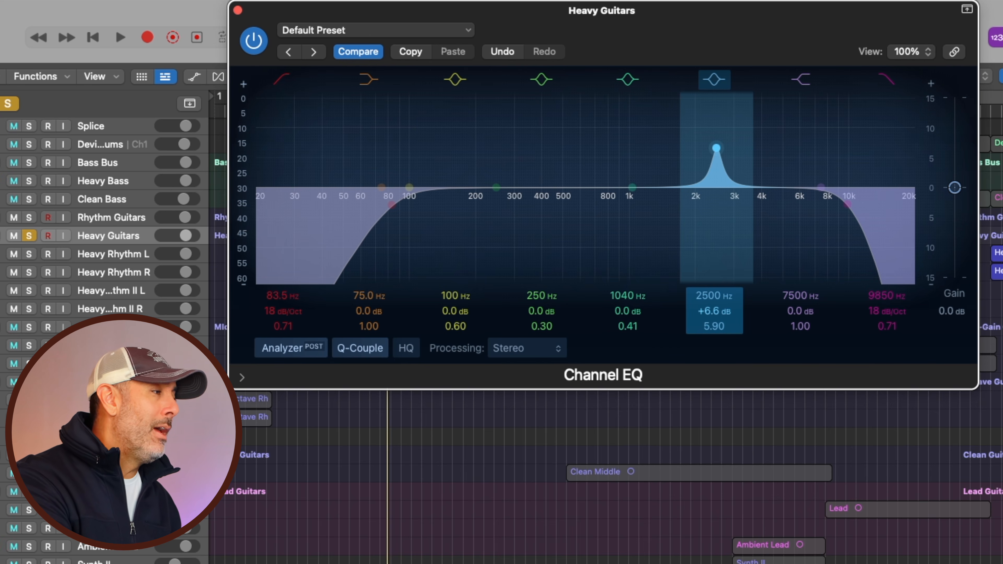
{"action": "left_click_drag", "start_coordinate": [706, 325], "coordinate": [707, 321]}
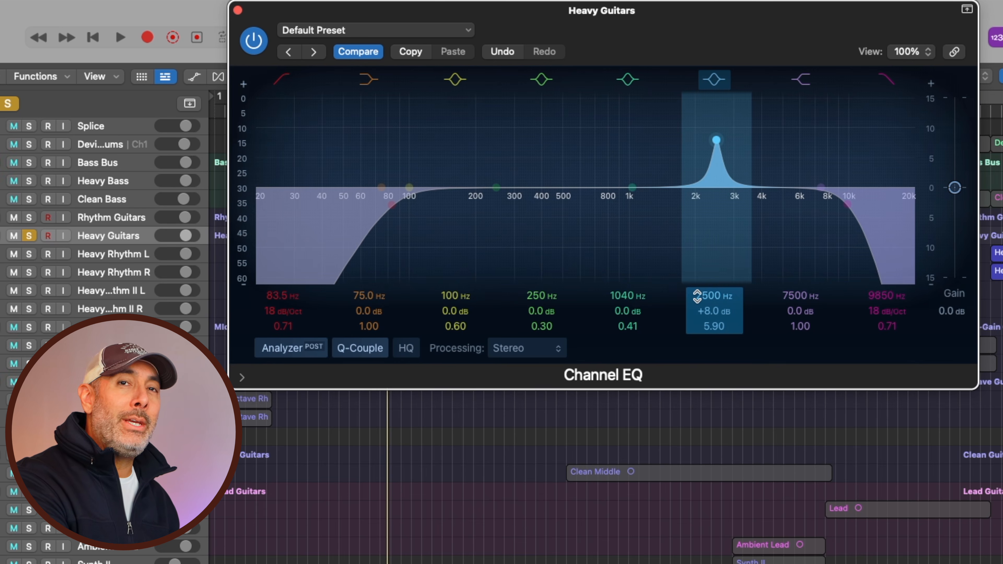
{"action": "left_click_drag", "start_coordinate": [700, 304], "coordinate": [699, 258]}
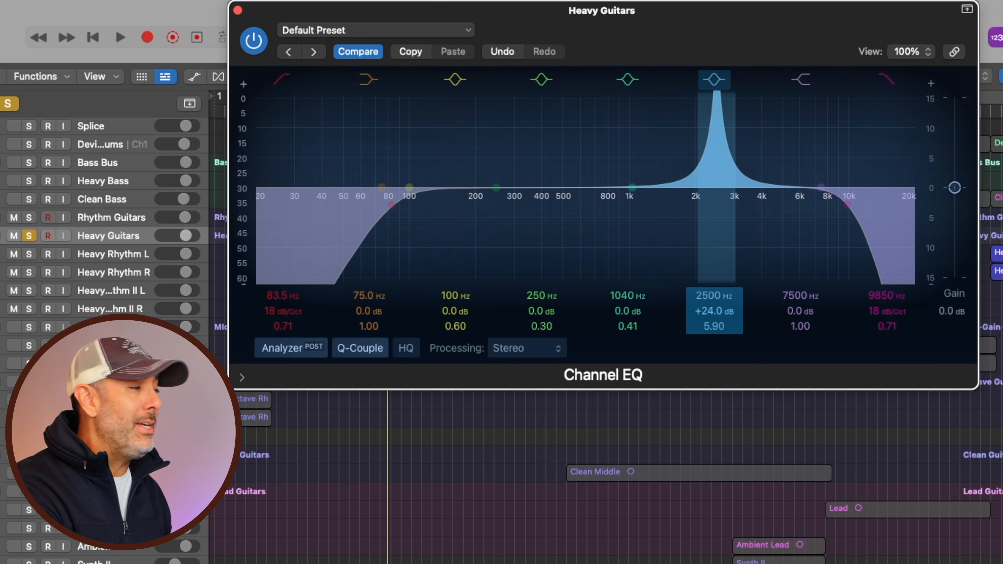
{"action": "left_click_drag", "start_coordinate": [699, 259], "coordinate": [699, 297]}
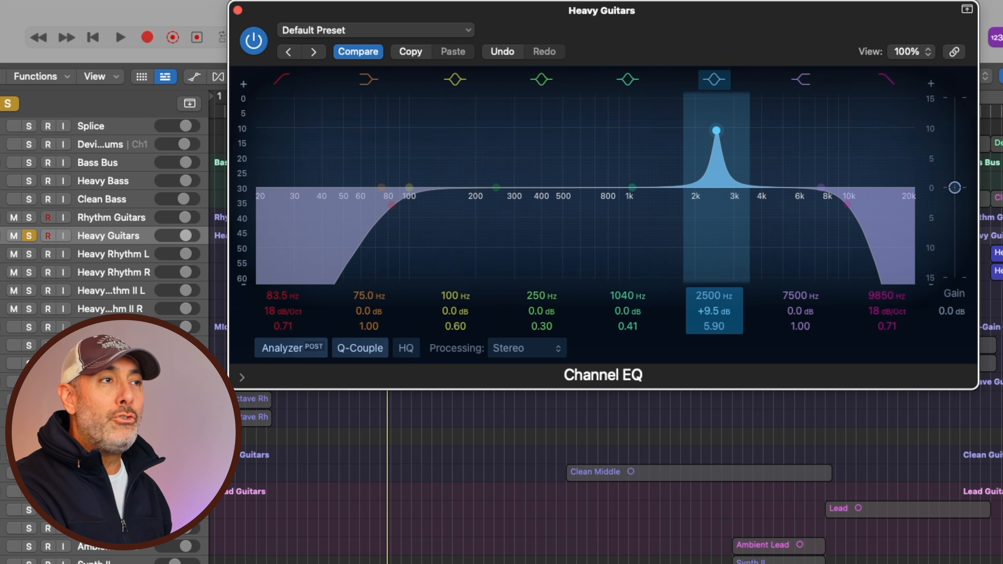
{"action": "left_click_drag", "start_coordinate": [699, 297], "coordinate": [703, 311]}
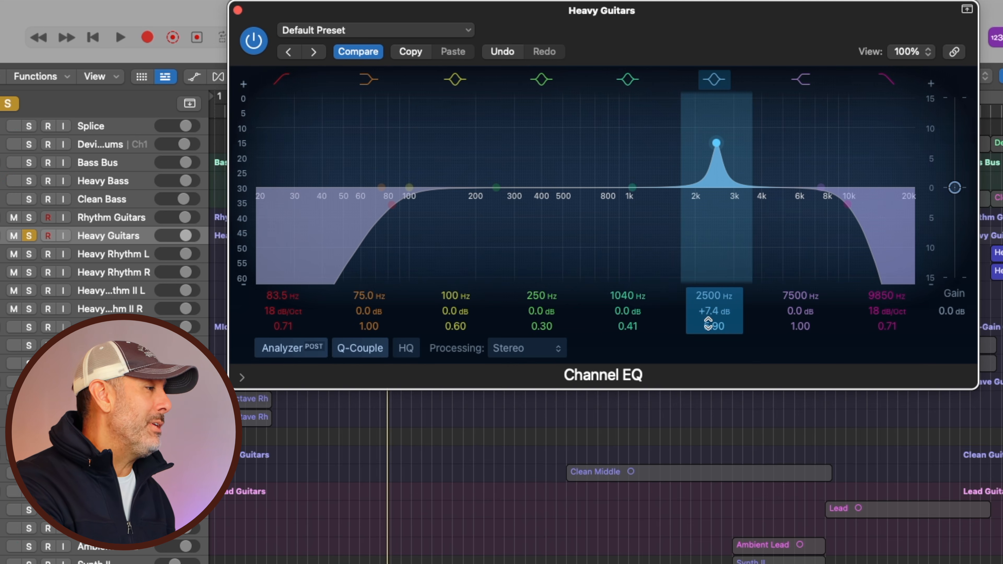
Try extremely narrow Q values up to 100 on the 2500 Hz band, returning to Q 5.60 with a +7.6 dB gain.
{"action": "left_click_drag", "start_coordinate": [705, 332], "coordinate": [705, 304]}
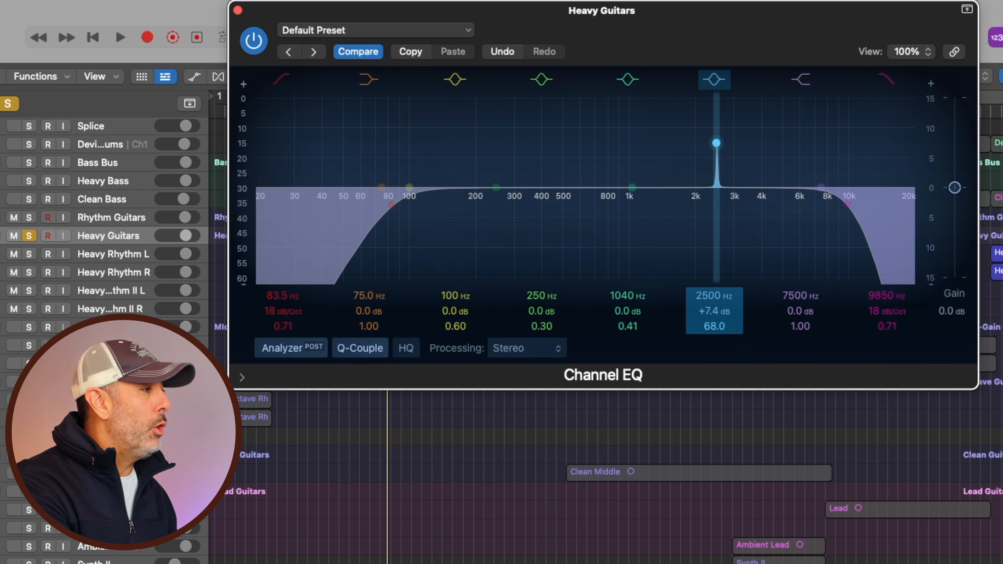
{"action": "left_click_drag", "start_coordinate": [713, 326], "coordinate": [713, 369]}
{"action": "left_click_drag", "start_coordinate": [714, 327], "coordinate": [714, 268]}
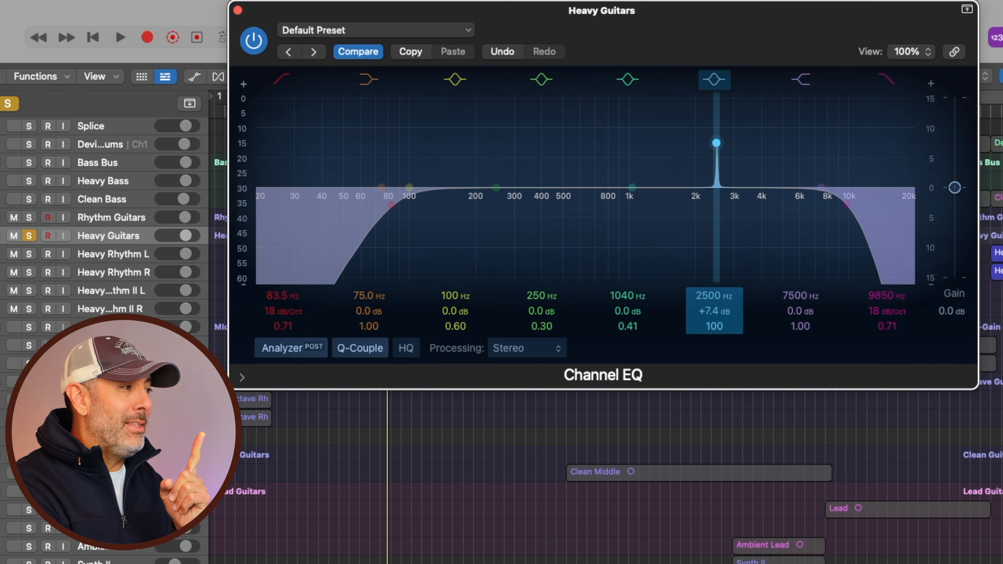
{"action": "left_click_drag", "start_coordinate": [717, 327], "coordinate": [717, 359]}
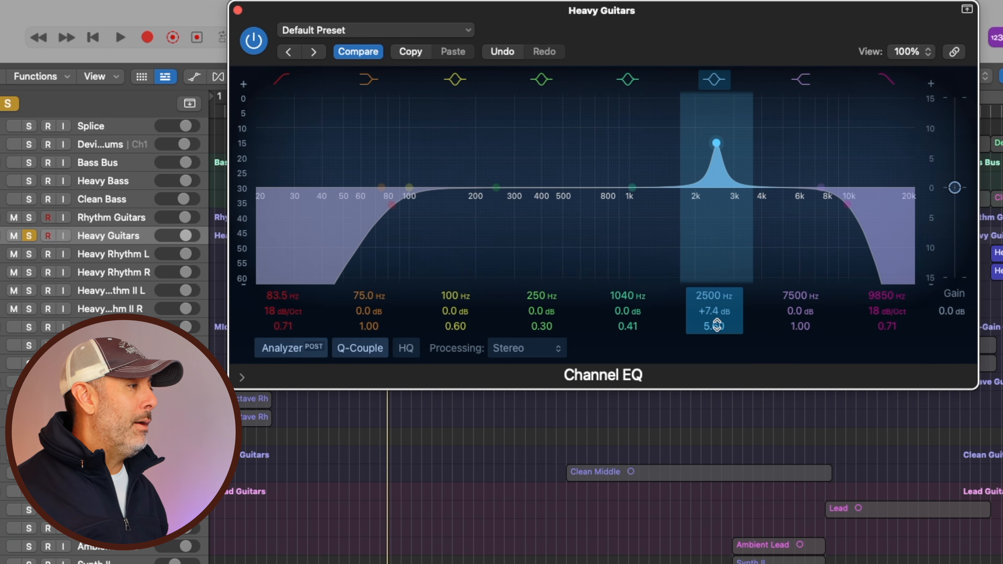
{"action": "left_click_drag", "start_coordinate": [714, 313], "coordinate": [714, 305]}
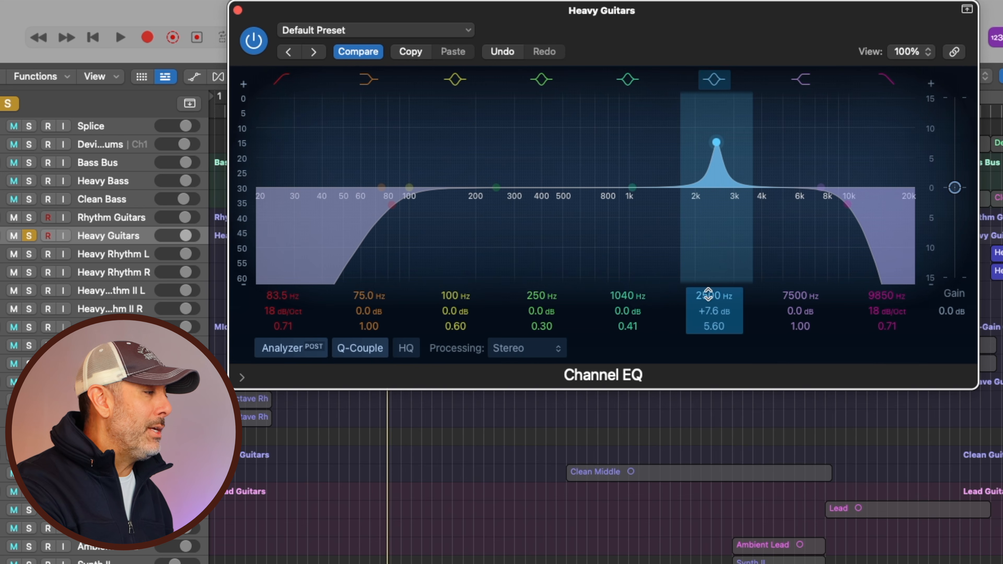
Sweep the boosted bell band through the upper frequencies during playback, ending at 3600 Hz with +3.6 dB and Q 8.60.
{"action": "left_click_drag", "start_coordinate": [714, 296], "coordinate": [714, 218]}
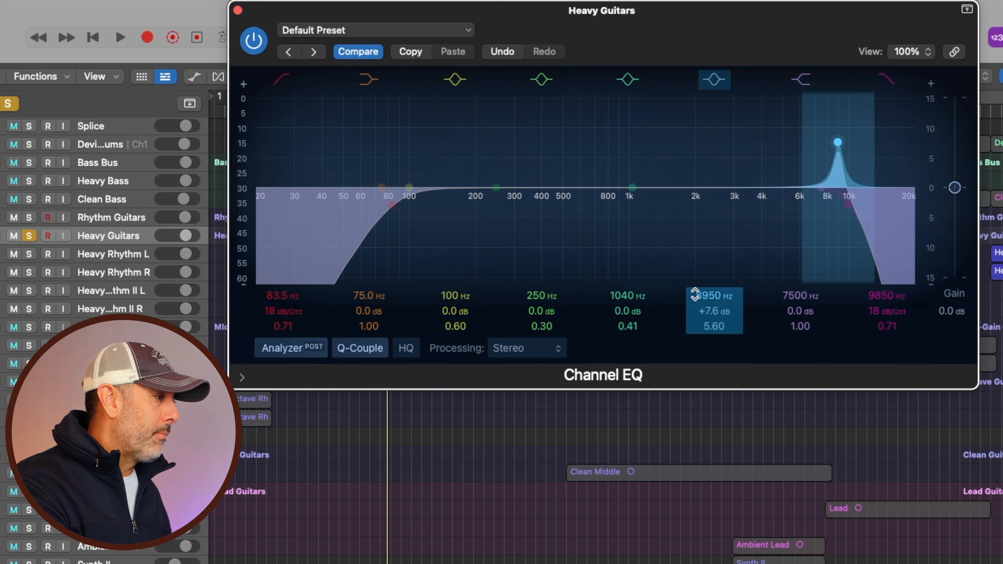
{"action": "key", "text": "space"}
{"action": "left_click_drag", "start_coordinate": [713, 295], "coordinate": [706, 317]}
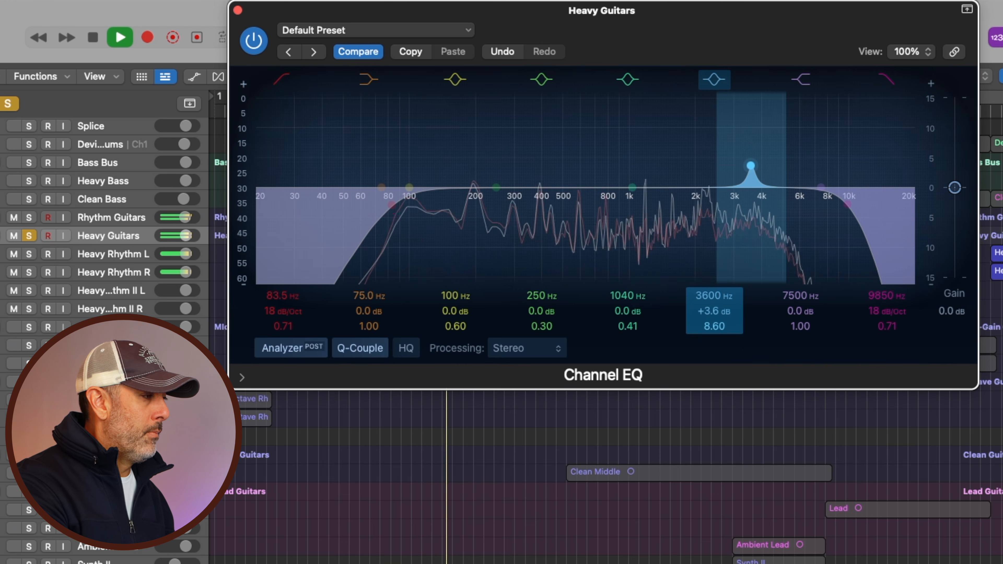
{"action": "key", "text": "space"}
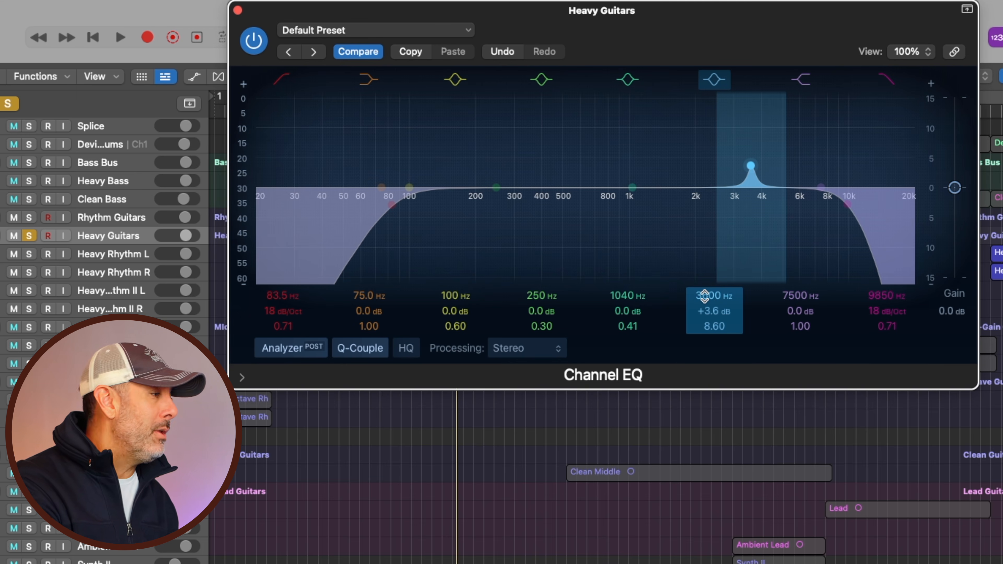
Turn the 3600 Hz boost into a shallow cut at 2920 Hz with a Q of 5.90.
{"action": "left_click_drag", "start_coordinate": [710, 326], "coordinate": [710, 364]}
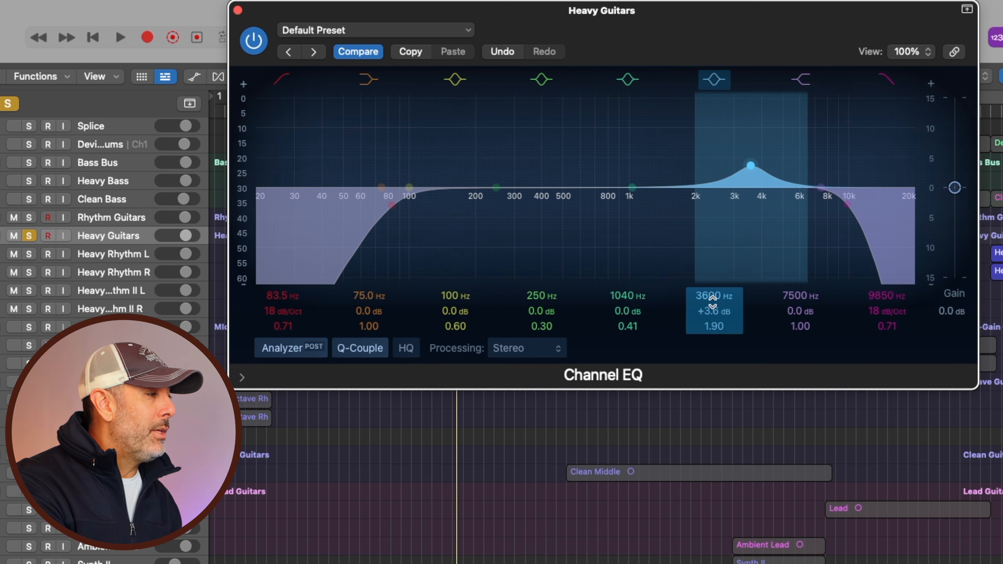
{"action": "mouse_move", "coordinate": [707, 310]}
{"action": "left_mouse_down"}
{"action": "mouse_move", "coordinate": [706, 347]}
{"action": "mouse_move", "coordinate": [704, 310]}
{"action": "left_mouse_up"}
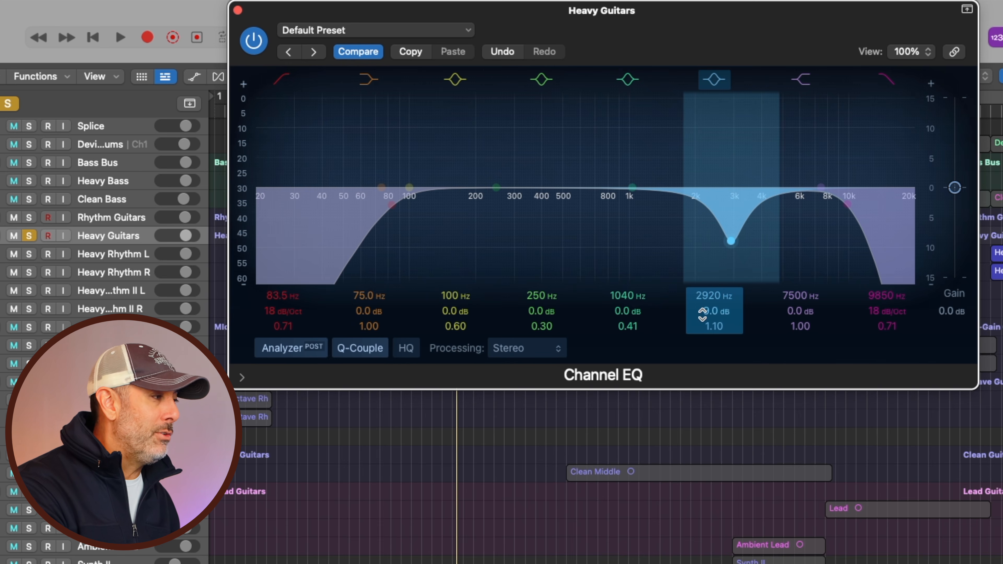
{"action": "left_click_drag", "start_coordinate": [705, 326], "coordinate": [710, 289]}
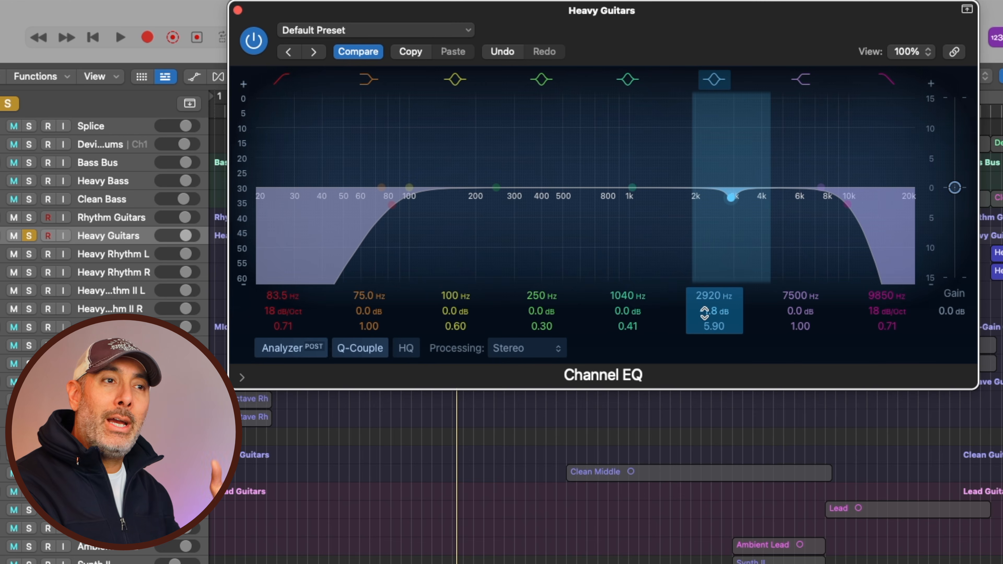
Boost the 2920 Hz band to +5.8 dB at Q 6.20, sweep it during playback, and settle on a 3680 Hz cut of -3.2 dB with Q 26.0.
{"action": "mouse_move", "coordinate": [708, 328]}
{"action": "left_mouse_down"}
{"action": "mouse_move", "coordinate": [714, 304]}
{"action": "mouse_move", "coordinate": [701, 335]}
{"action": "left_mouse_up"}
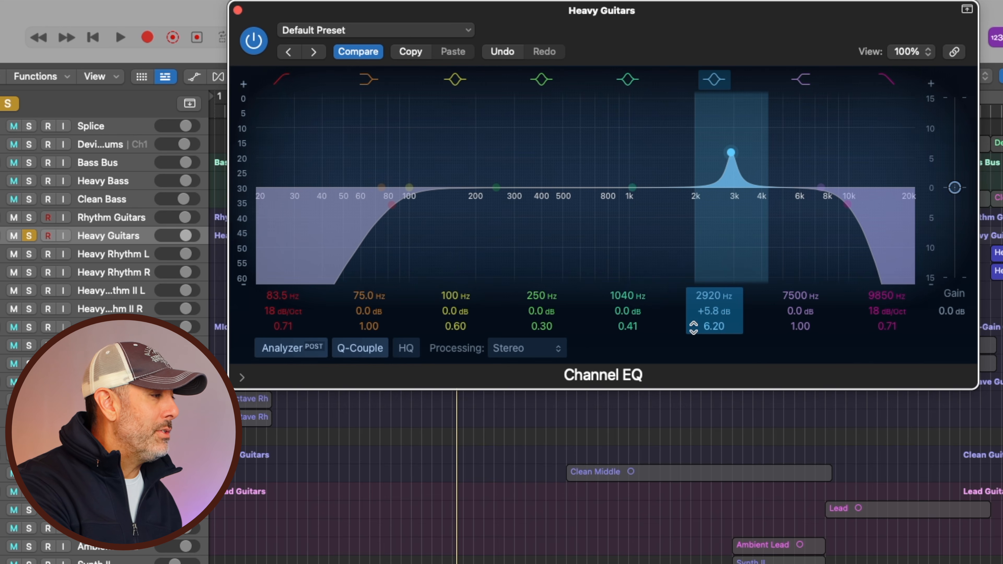
{"action": "key", "text": "space"}
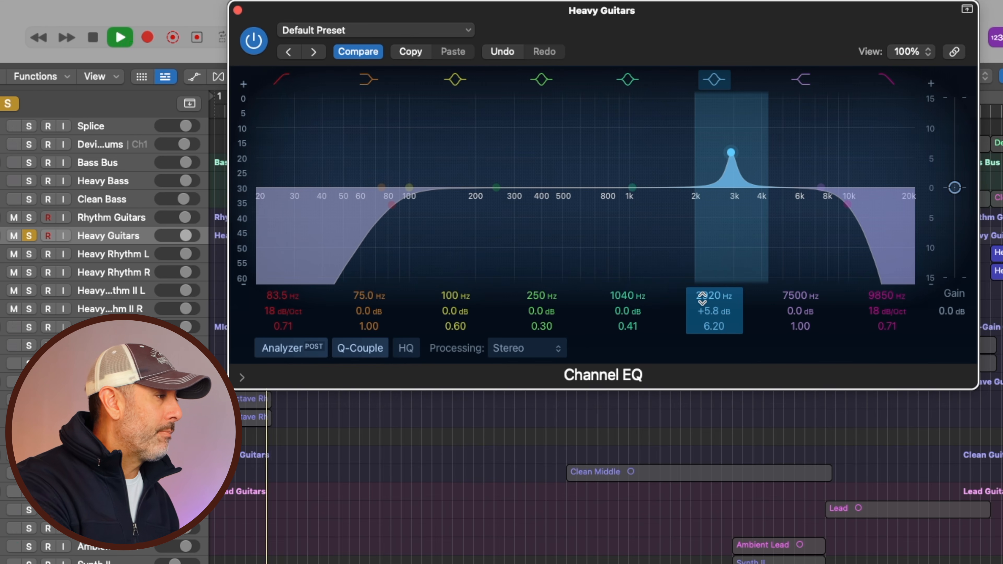
{"action": "left_click_drag", "start_coordinate": [714, 295], "coordinate": [713, 319]}
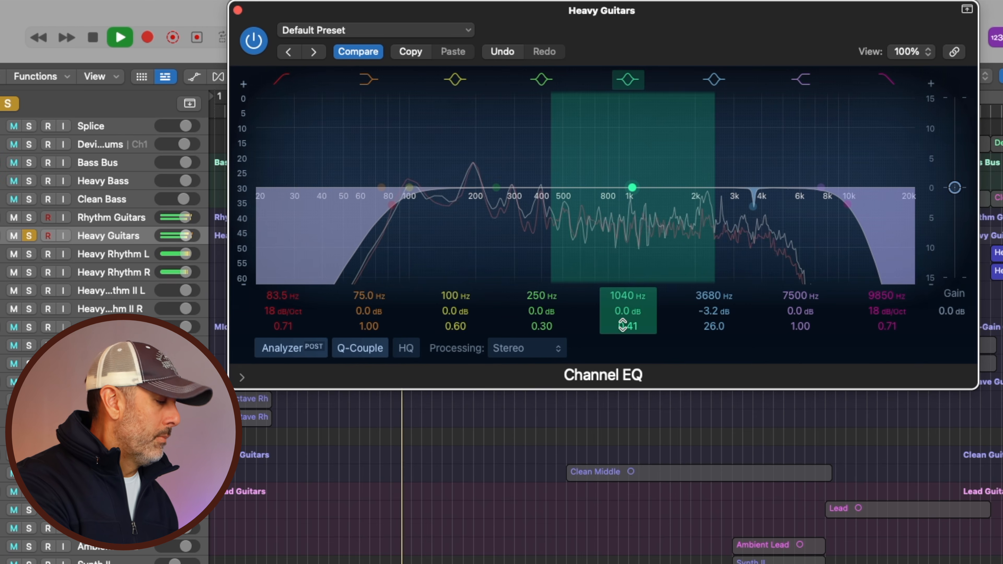
{"action": "key", "text": "space"}
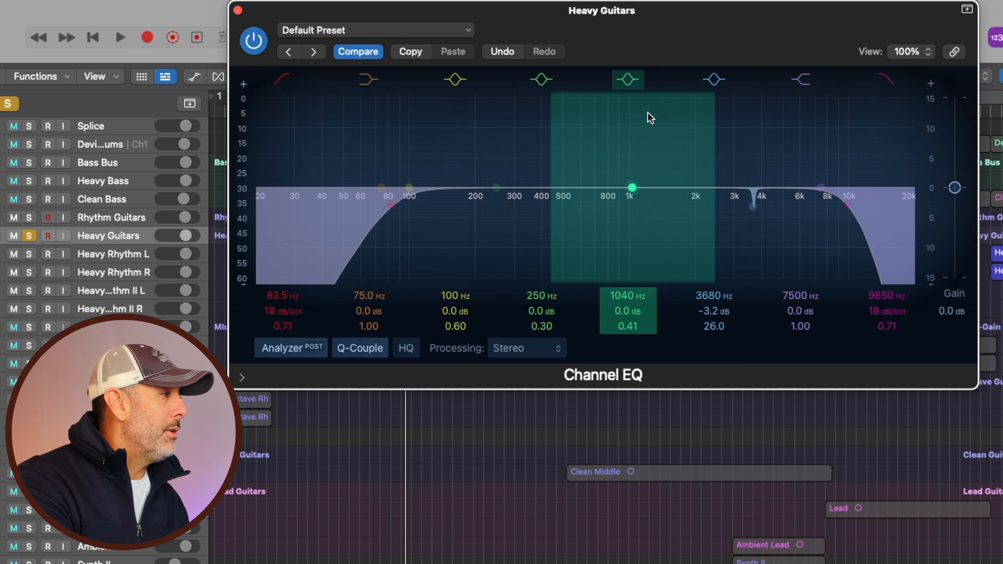
Boost the 1040 Hz bell by 5.5 dB at Q 9.10, sweep for harshness during playback, and cut 2360 Hz by 3.3 dB with Q 34.0.
{"action": "mouse_move", "coordinate": [617, 313]}
{"action": "left_mouse_down"}
{"action": "mouse_move", "coordinate": [616, 272]}
{"action": "mouse_move", "coordinate": [624, 316]}
{"action": "mouse_move", "coordinate": [624, 306]}
{"action": "left_mouse_up"}
{"action": "key", "text": "space"}
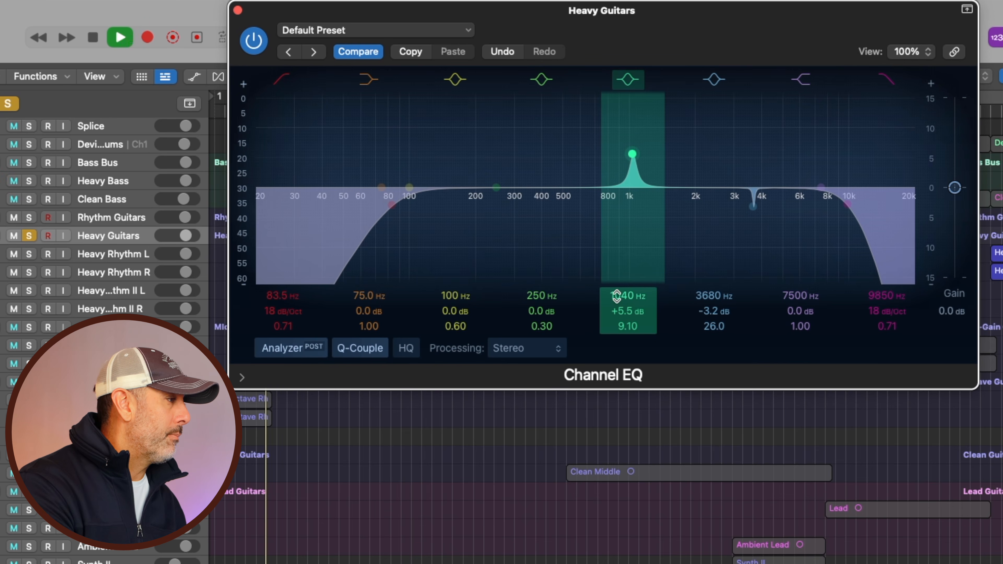
{"action": "left_click_drag", "start_coordinate": [622, 301], "coordinate": [622, 275]}
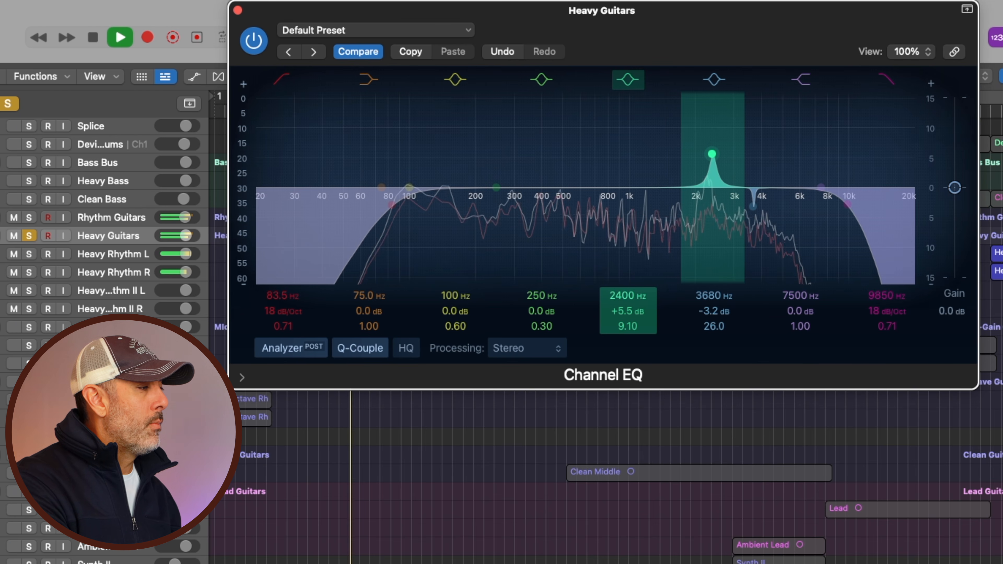
{"action": "mouse_move", "coordinate": [621, 301]}
{"action": "left_mouse_down"}
{"action": "mouse_move", "coordinate": [619, 332]}
{"action": "mouse_move", "coordinate": [618, 303]}
{"action": "mouse_move", "coordinate": [618, 315]}
{"action": "left_mouse_up"}
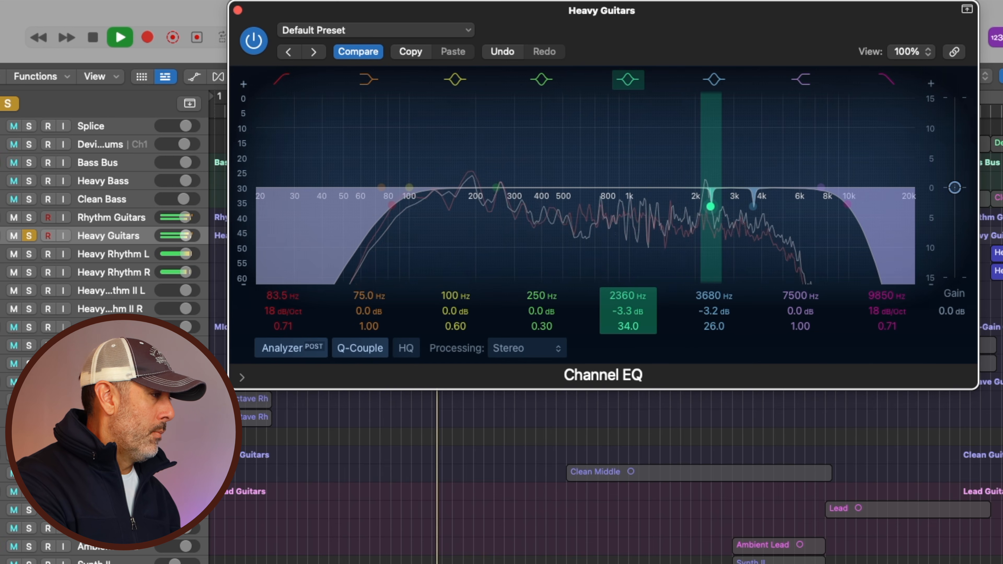
Switch the analyzer to pre-EQ and widen the cuts: 2360 Hz to Q 14.0, and 3680 Hz to Q 19.0 at -3.6 dB.
{"action": "left_click", "coordinate": [316, 347]}
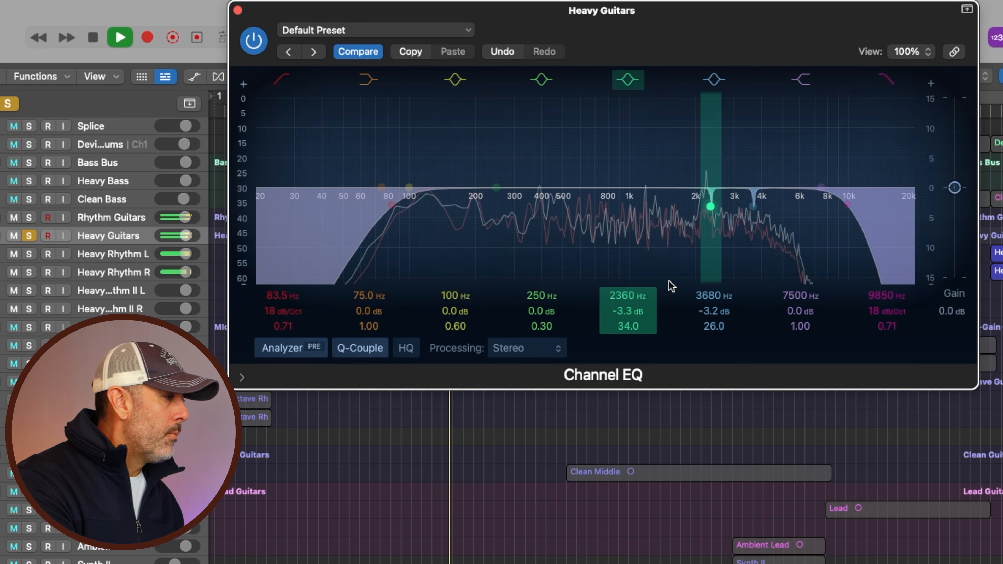
{"action": "mouse_move", "coordinate": [622, 312]}
{"action": "left_mouse_down"}
{"action": "mouse_move", "coordinate": [622, 340]}
{"action": "mouse_move", "coordinate": [622, 331]}
{"action": "left_mouse_up"}
{"action": "left_click", "coordinate": [707, 328]}
{"action": "left_click_drag", "start_coordinate": [714, 326], "coordinate": [713, 313]}
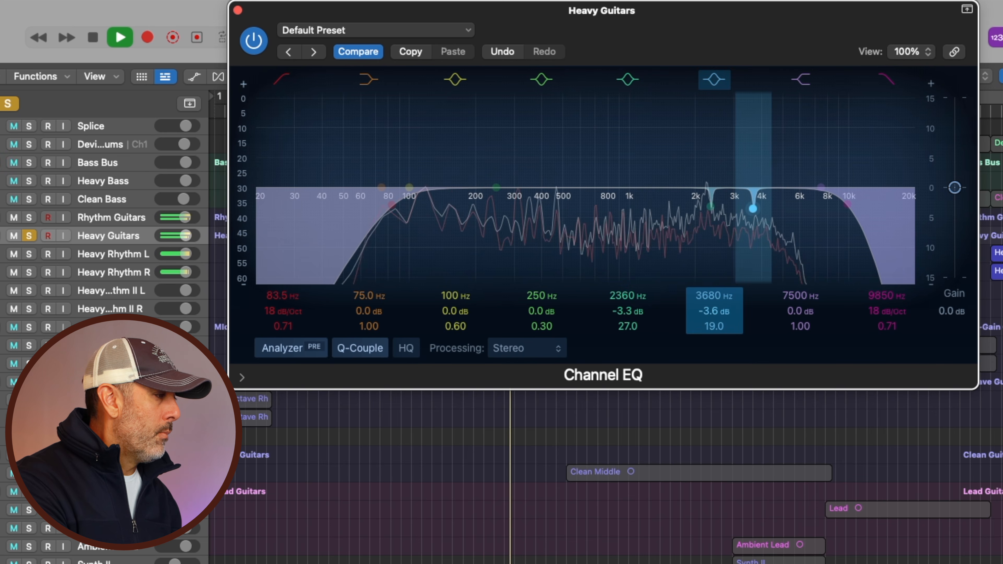
{"action": "left_click_drag", "start_coordinate": [622, 326], "coordinate": [618, 329]}
{"action": "key", "text": "space"}
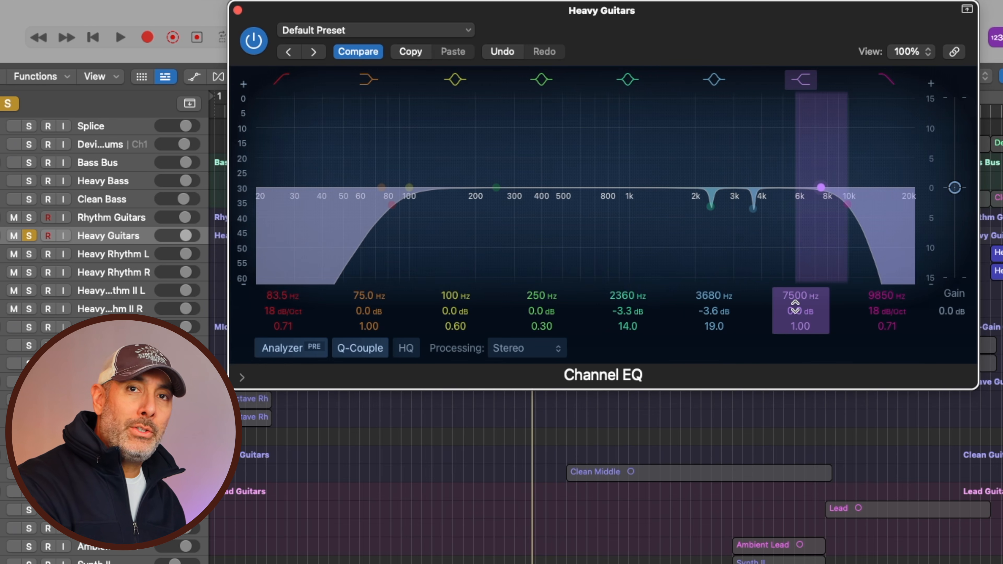
Boost the high shelf to +5.7 dB, sweep its frequency during playback, and settle at 2560 Hz with +1.1 dB and Q 1.60.
{"action": "mouse_move", "coordinate": [795, 307]}
{"action": "left_mouse_down"}
{"action": "mouse_move", "coordinate": [795, 281]}
{"action": "mouse_move", "coordinate": [780, 295]}
{"action": "mouse_move", "coordinate": [780, 331]}
{"action": "mouse_move", "coordinate": [780, 292]}
{"action": "mouse_move", "coordinate": [785, 336]}
{"action": "mouse_move", "coordinate": [784, 310]}
{"action": "left_mouse_up"}
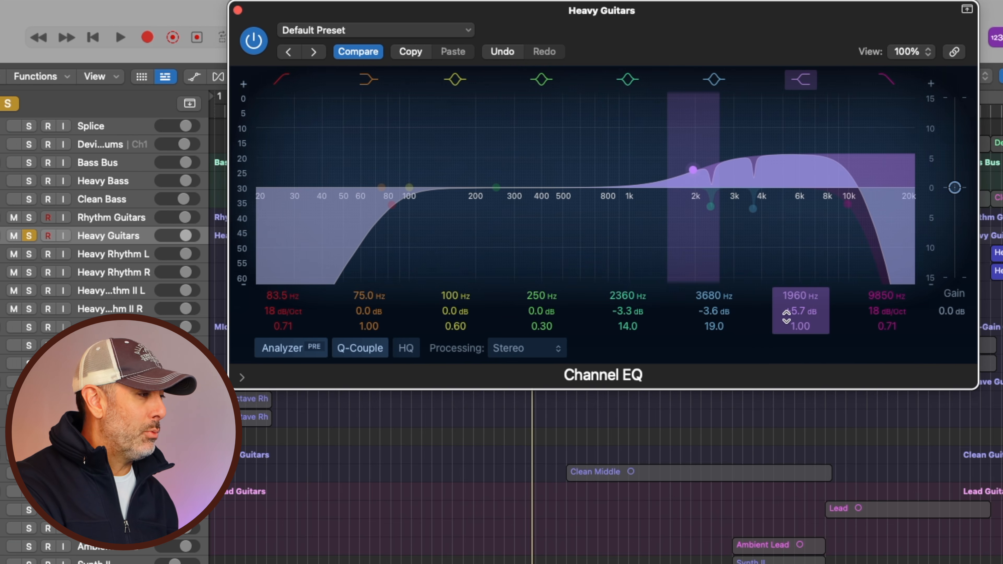
{"action": "left_click_drag", "start_coordinate": [785, 295], "coordinate": [785, 281]}
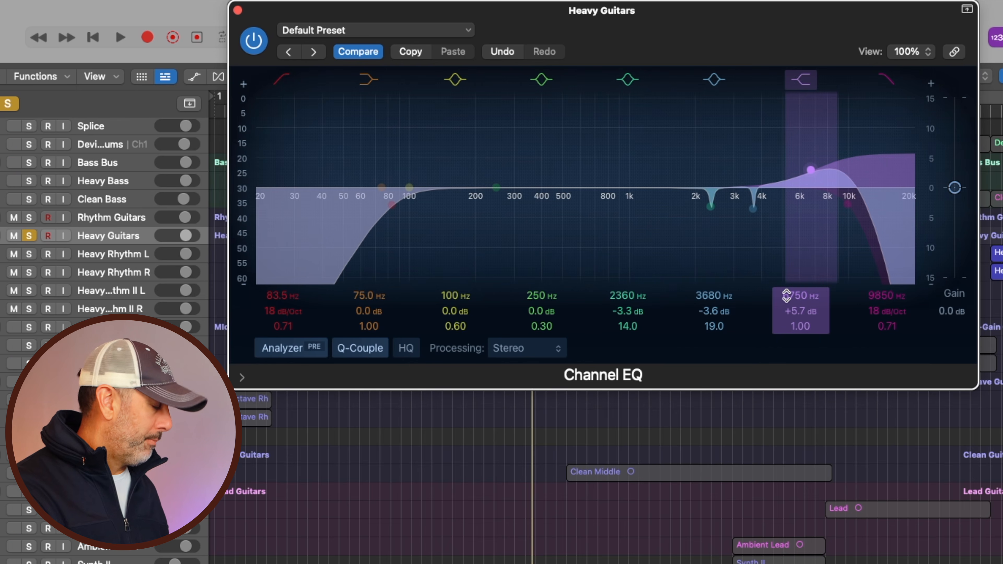
{"action": "key", "text": "space"}
{"action": "mouse_move", "coordinate": [786, 295]}
{"action": "left_mouse_down"}
{"action": "mouse_move", "coordinate": [796, 330]}
{"action": "mouse_move", "coordinate": [785, 293]}
{"action": "left_mouse_up"}
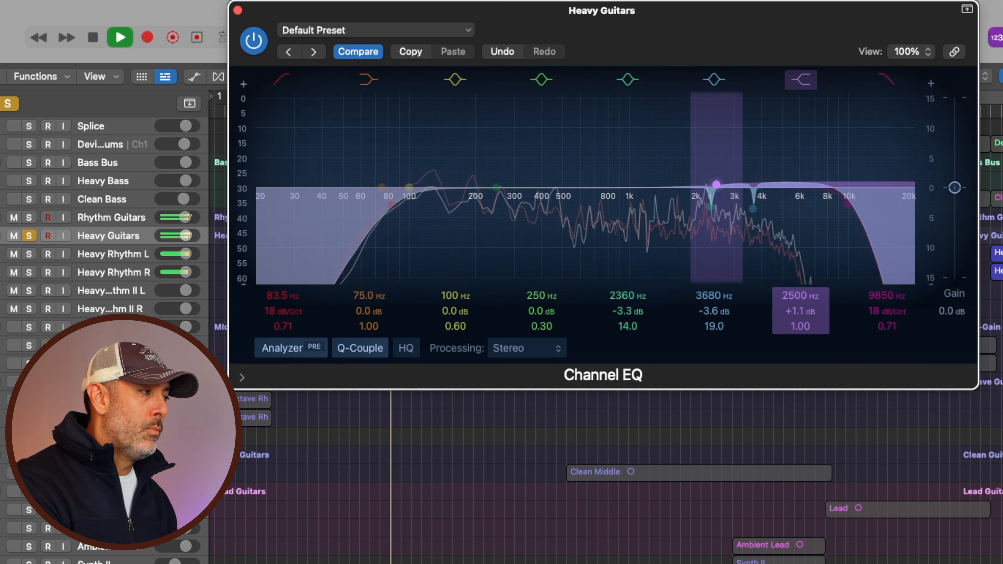
{"action": "left_click_drag", "start_coordinate": [797, 328], "coordinate": [797, 319]}
{"action": "key", "text": "space"}
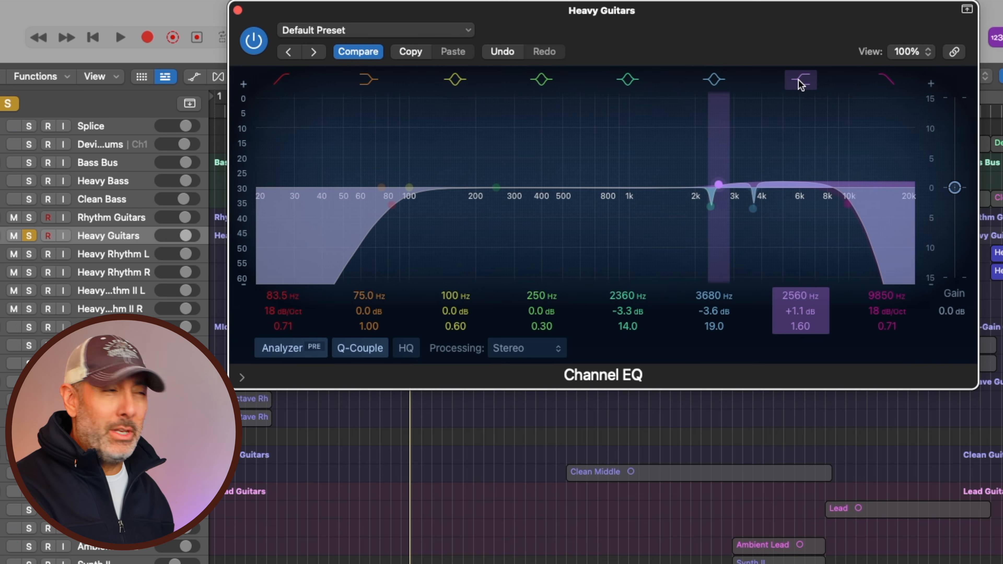
Lower the high shelf's gain to +0.9 dB and compare the sound with the shelf bypassed and enabled during playback.
{"action": "key", "text": "space"}
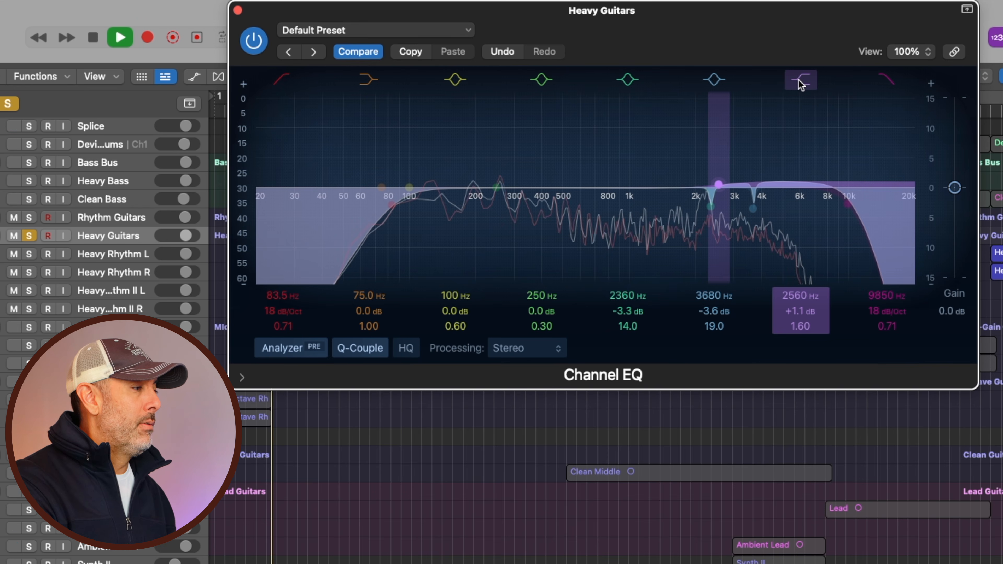
{"action": "left_click_drag", "start_coordinate": [791, 313], "coordinate": [791, 316]}
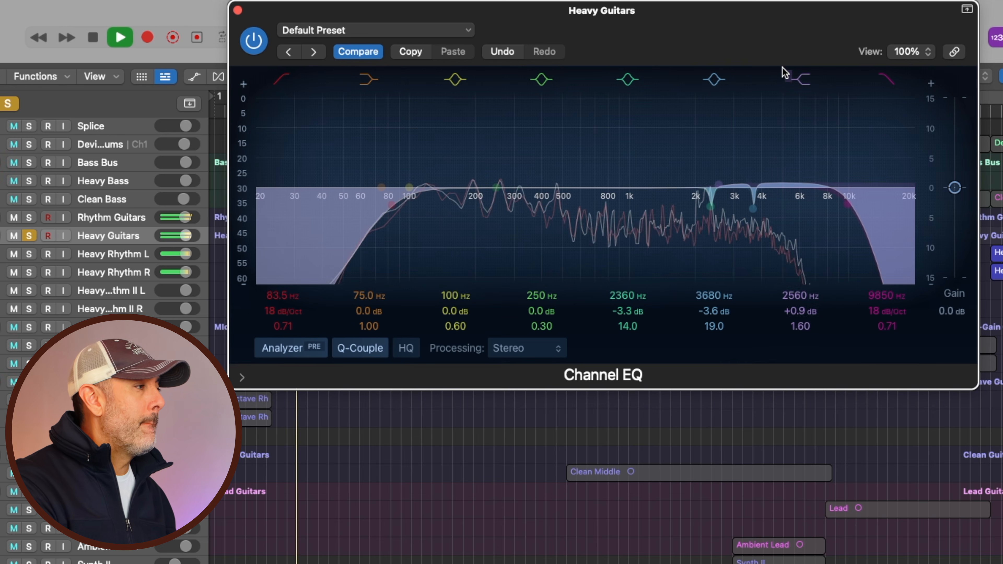
{"action": "left_click", "coordinate": [796, 81]}
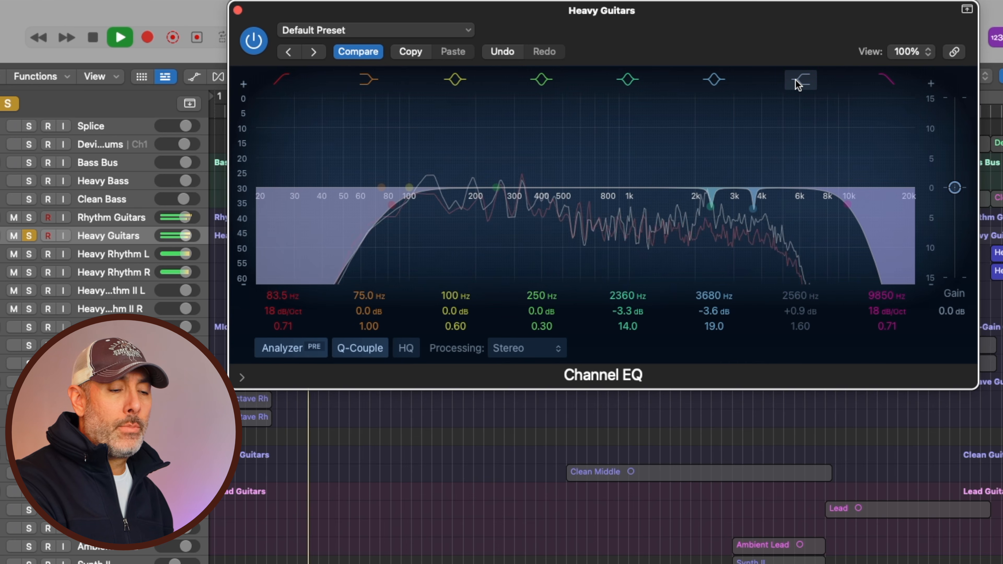
{"action": "left_click", "coordinate": [797, 82]}
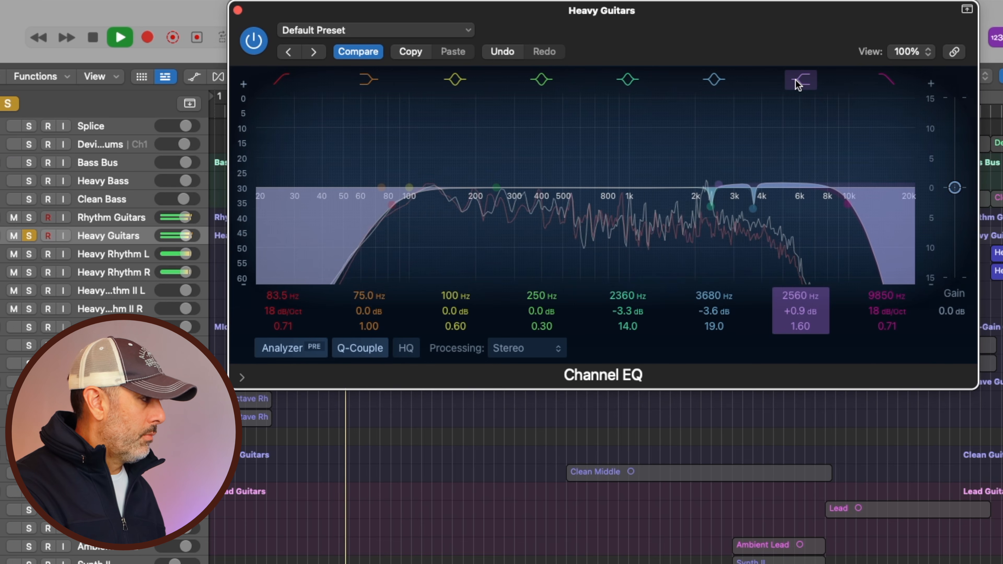
{"action": "key", "text": "space"}
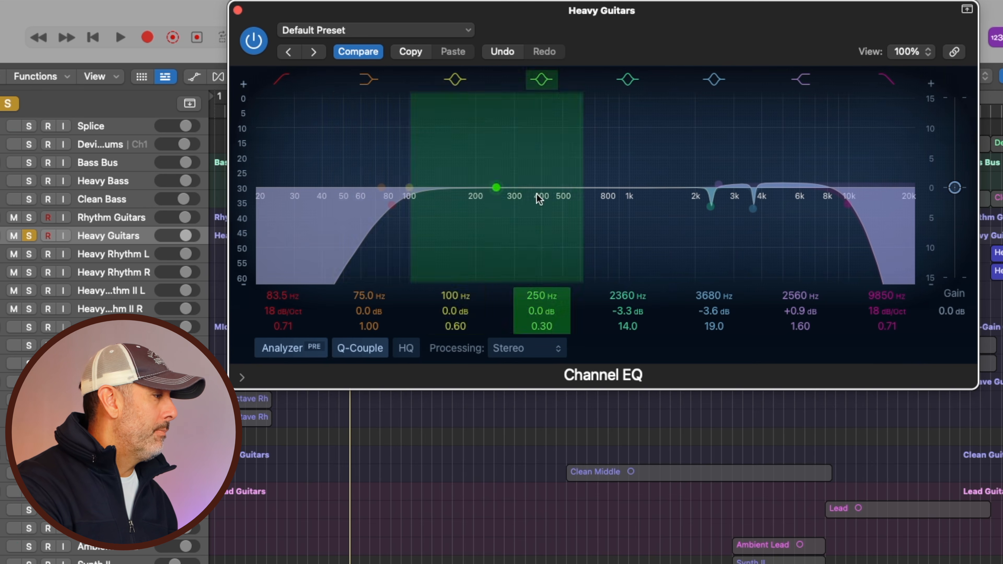
Boost the 250 Hz bell, sweep it through the lows during playback, and finish with a -0.9 dB cut at 124 Hz, Q 2.50.
{"action": "mouse_move", "coordinate": [540, 311]}
{"action": "left_mouse_down"}
{"action": "mouse_move", "coordinate": [540, 289]}
{"action": "mouse_move", "coordinate": [534, 331]}
{"action": "mouse_move", "coordinate": [528, 295]}
{"action": "mouse_move", "coordinate": [530, 333]}
{"action": "mouse_move", "coordinate": [541, 325]}
{"action": "mouse_move", "coordinate": [541, 289]}
{"action": "left_mouse_up"}
{"action": "key", "text": "space"}
{"action": "key", "text": "space"}
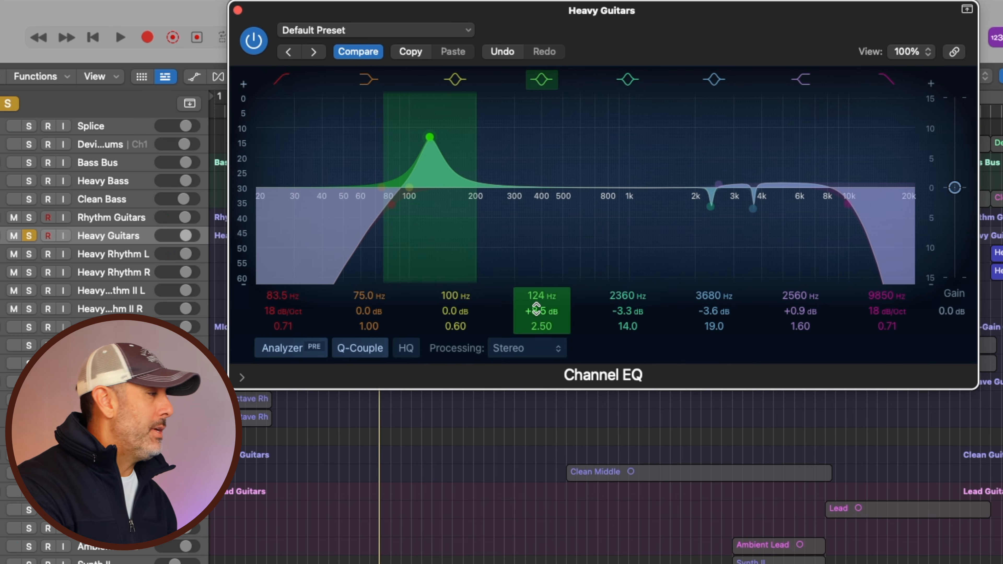
{"action": "left_click_drag", "start_coordinate": [536, 309], "coordinate": [536, 331]}
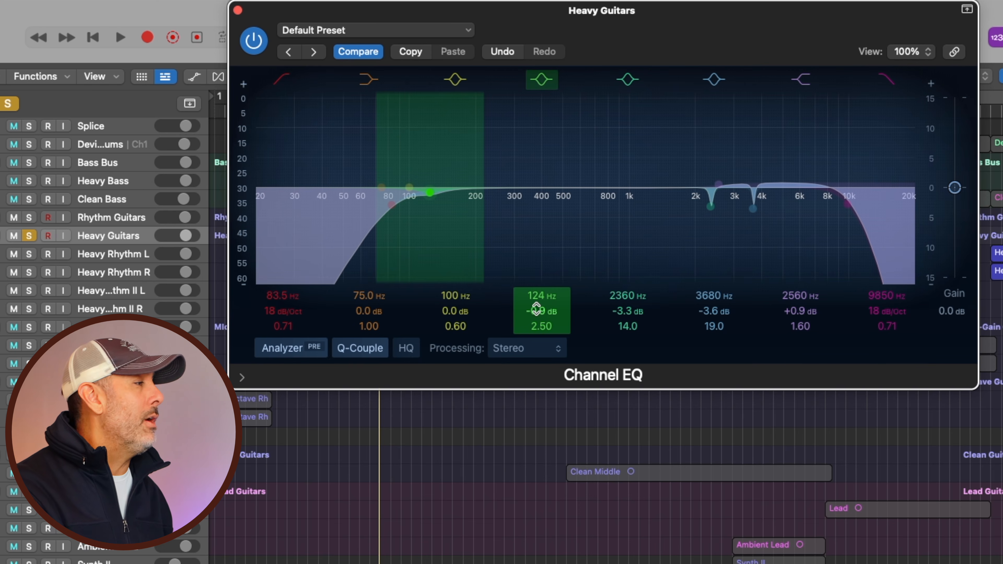
Close the Channel EQ, open TDR Nova on the Rhythm Guitars bus, and play the guitars to watch its dynamic 189 Hz band.
{"action": "left_click", "coordinate": [238, 11]}
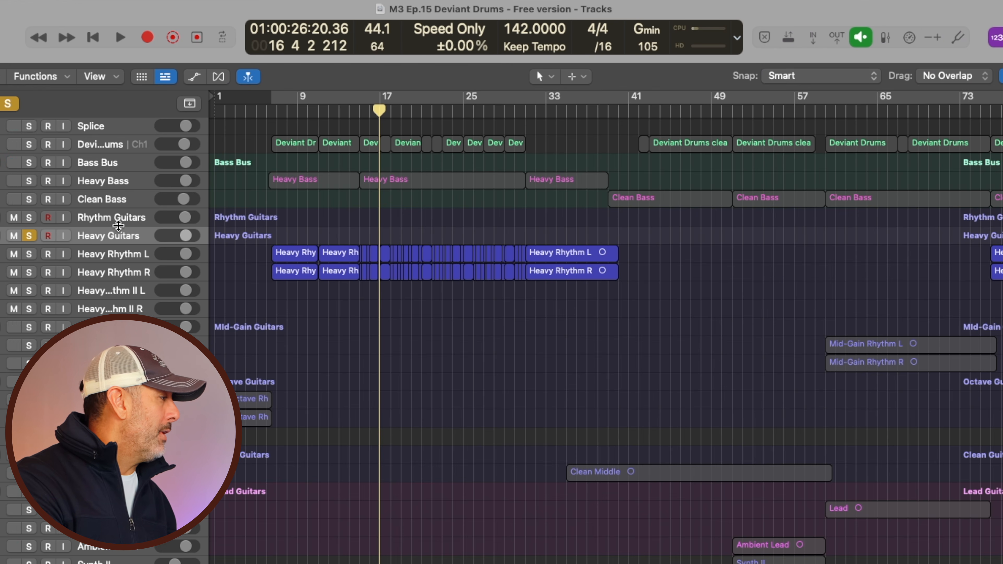
{"action": "left_click", "coordinate": [118, 218]}
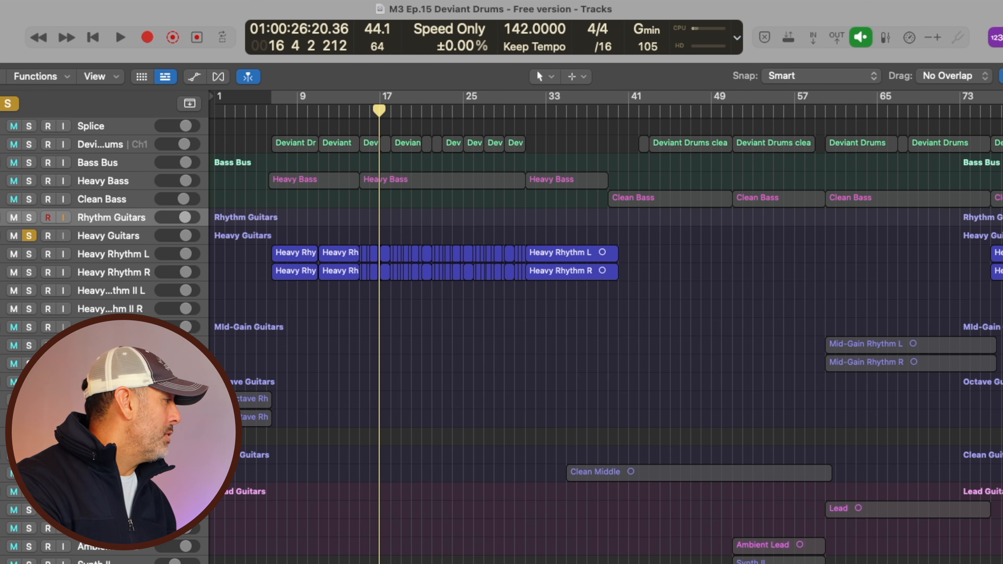
{"action": "left_click", "coordinate": [1, 218]}
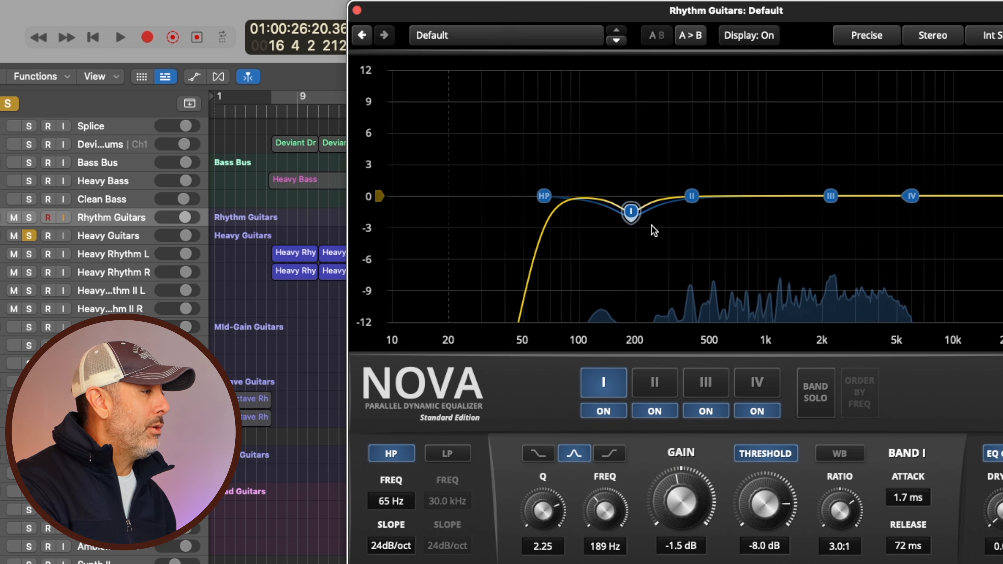
{"action": "key", "text": "space"}
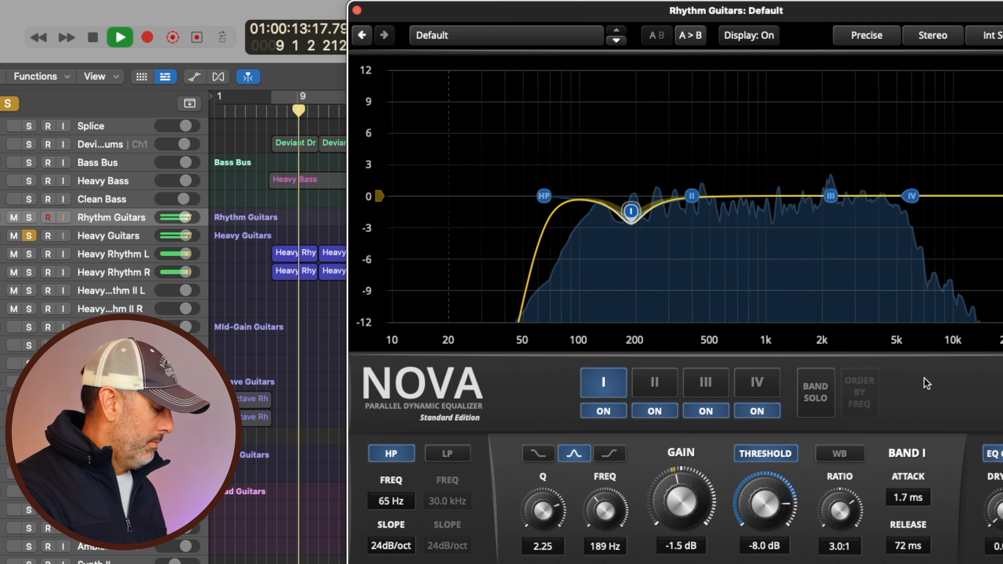
{"action": "key", "text": "space"}
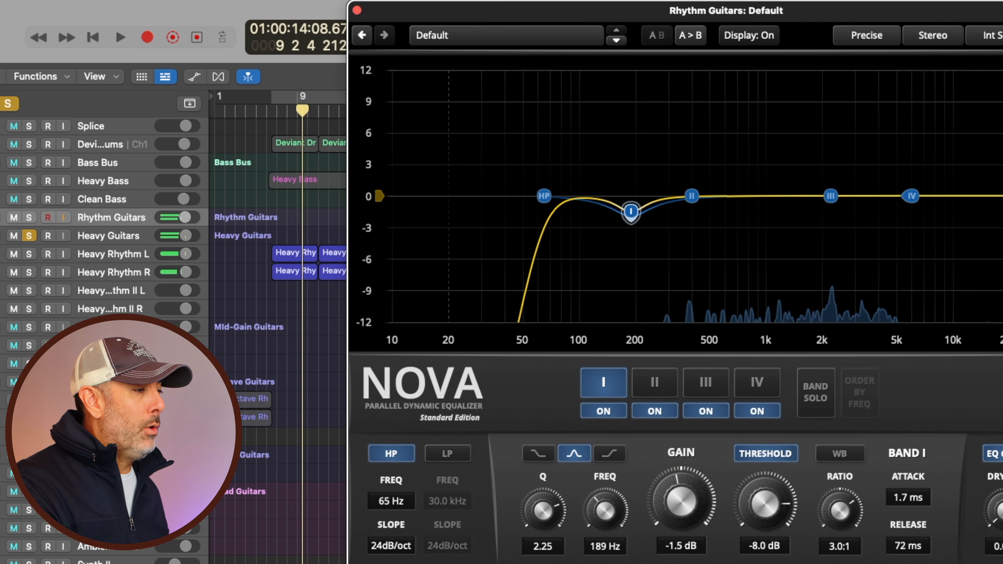
{"action": "key", "text": "space"}
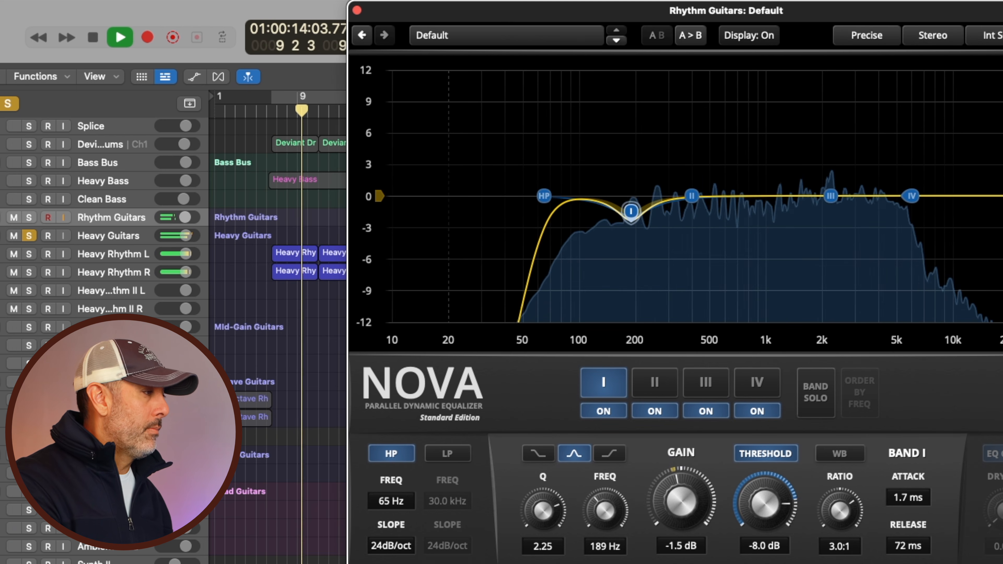
{"action": "key", "text": "space"}
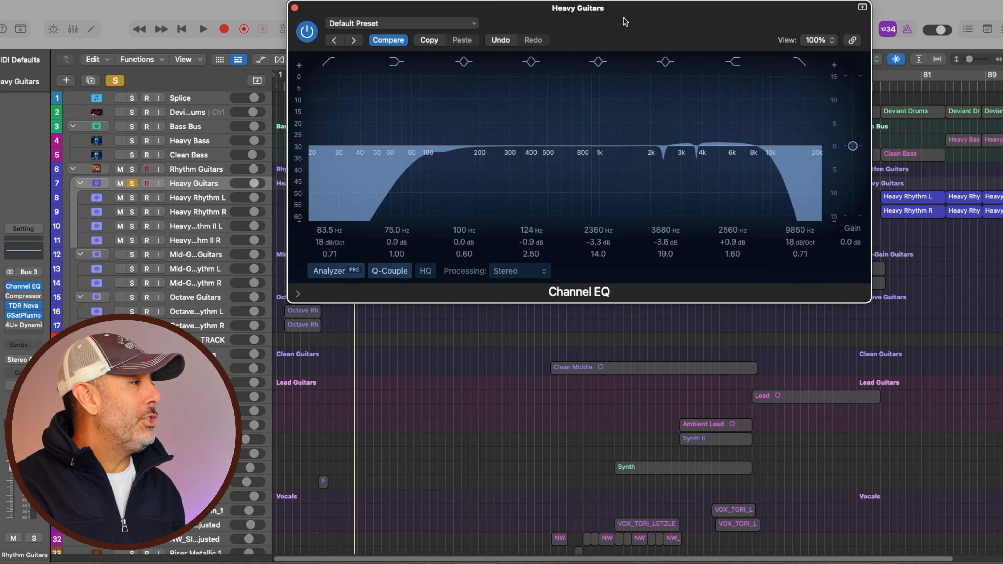
Open the original Heavy Guitars Channel EQ beside the newly built one and compare their band settings.
{"action": "left_click_drag", "start_coordinate": [624, 21], "coordinate": [779, 11]}
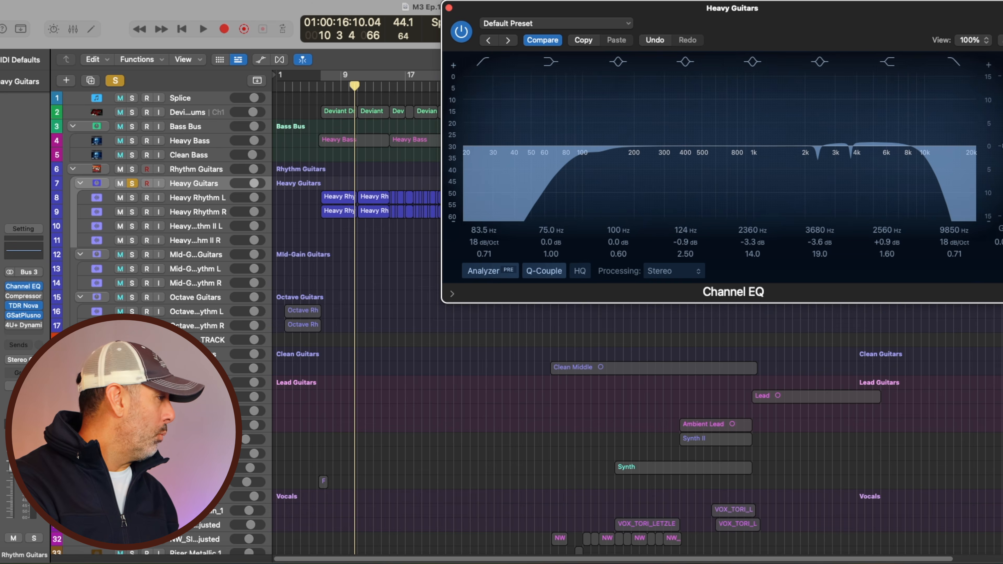
{"action": "left_click", "coordinate": [1, 295]}
{"action": "left_click", "coordinate": [3, 32]}
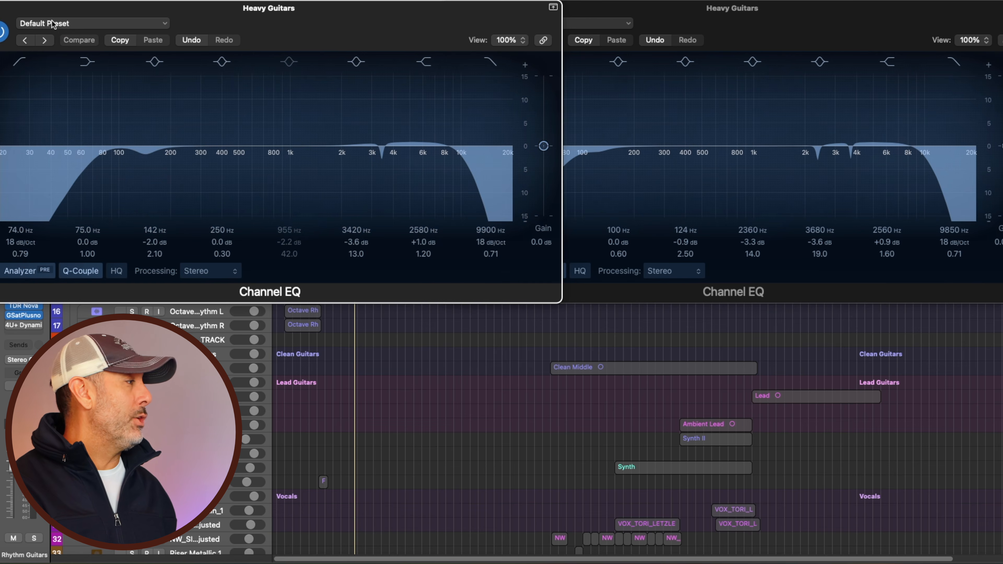
{"action": "left_click_drag", "start_coordinate": [188, 13], "coordinate": [161, 13]}
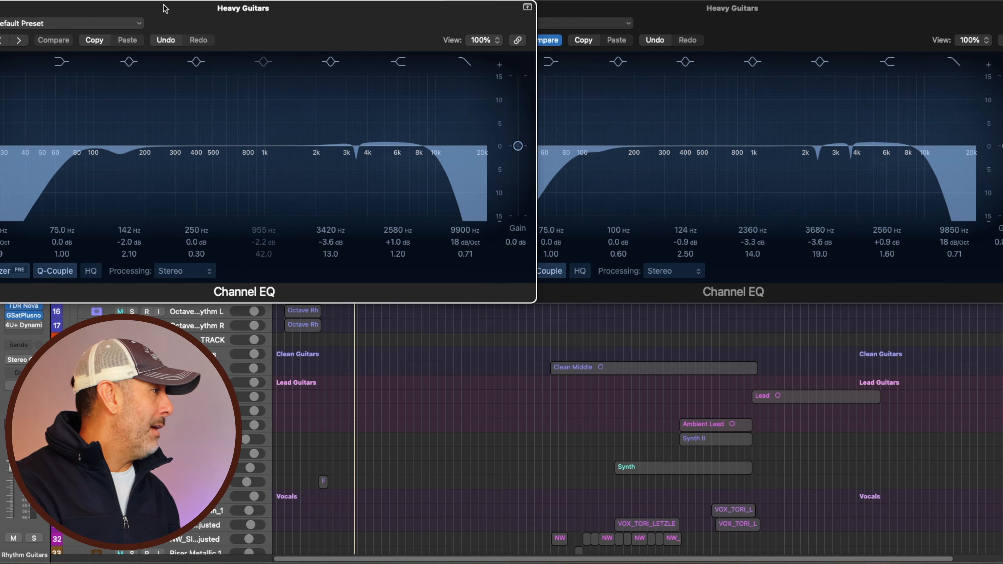
{"action": "left_click_drag", "start_coordinate": [723, 16], "coordinate": [778, 13]}
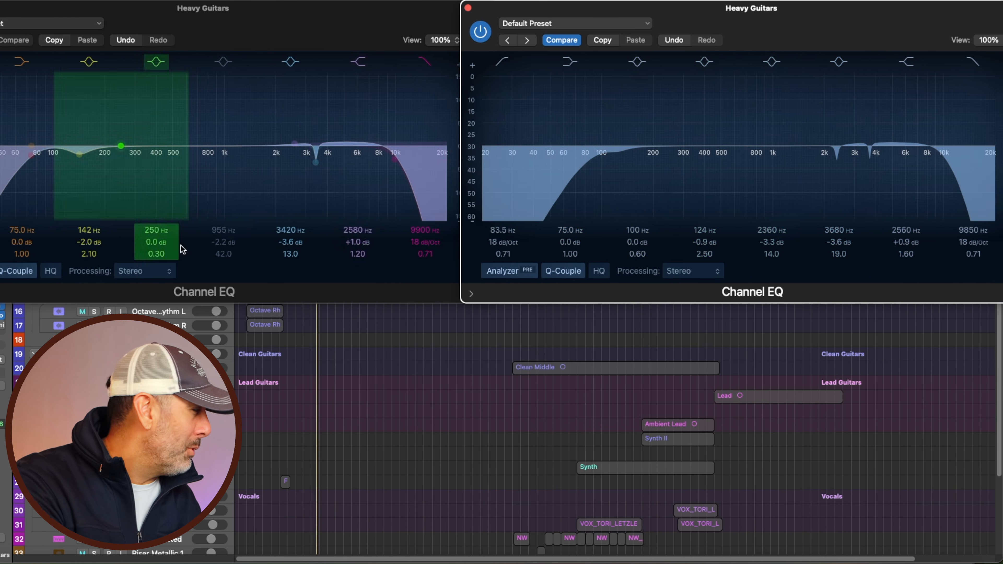
{"action": "left_click", "coordinate": [382, 34]}
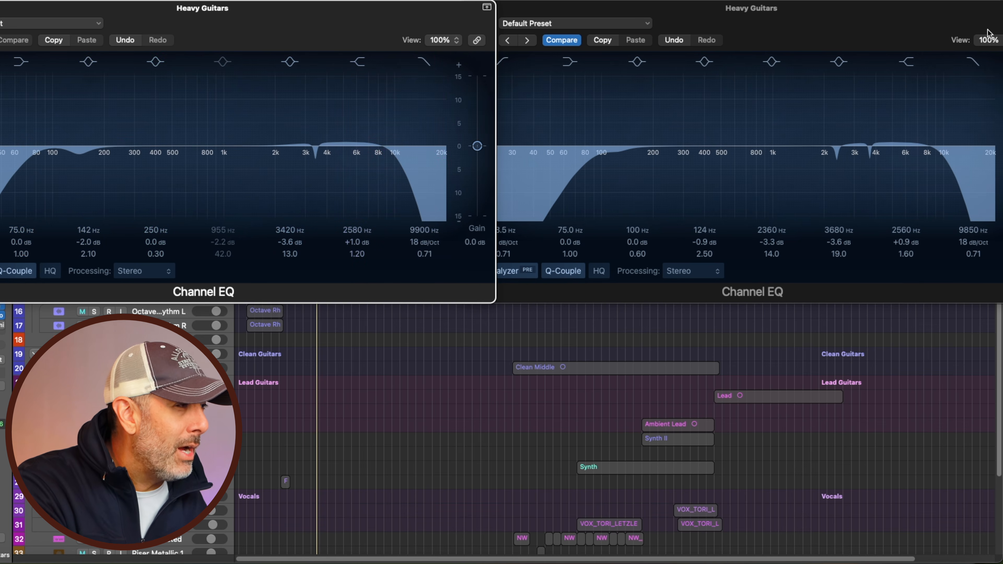
Close the newly built Channel EQ window and move the original Channel EQ fully into view.
{"action": "left_click", "coordinate": [981, 215]}
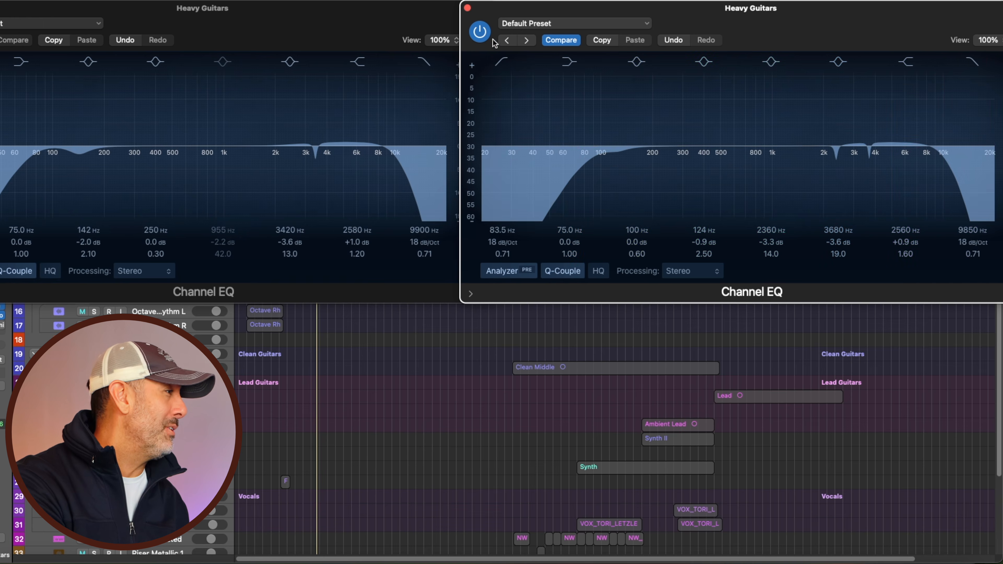
{"action": "left_click", "coordinate": [467, 8]}
{"action": "left_click_drag", "start_coordinate": [79, 10], "coordinate": [493, 11]}
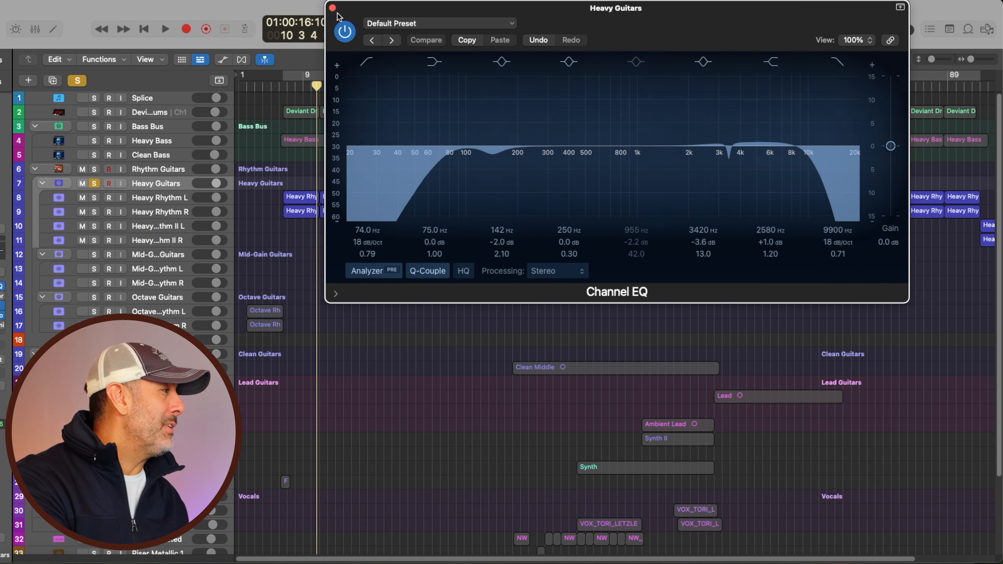